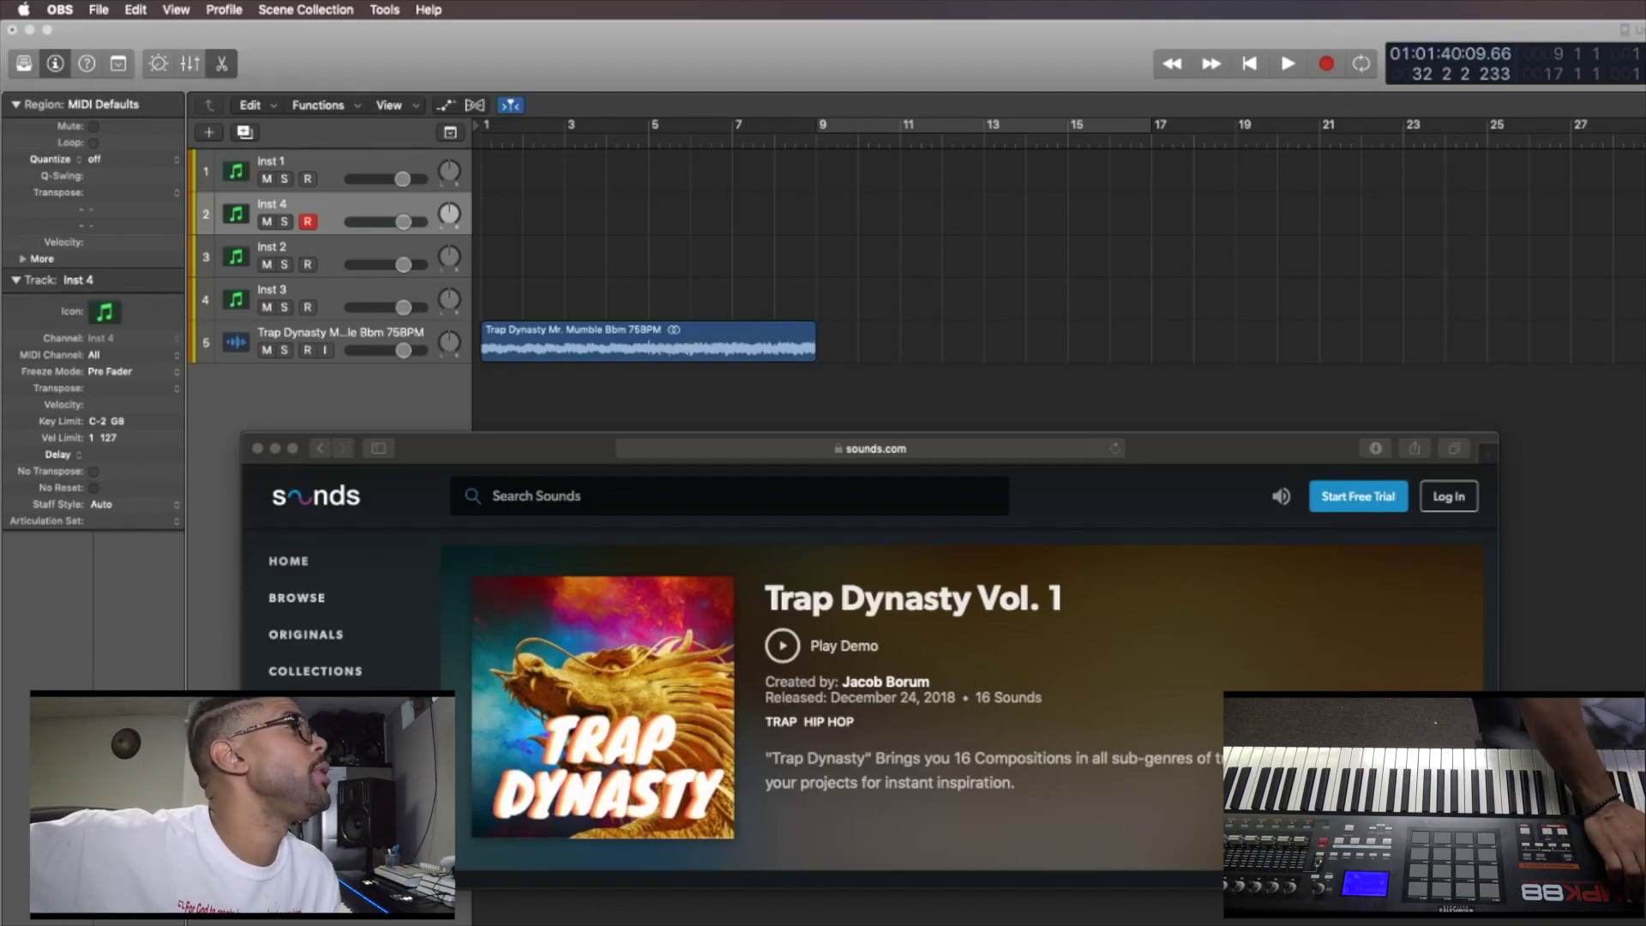
- Browse the Trap Dynasty Vol. 1 sample list on sounds.com and switch back to the Logic Pro X project
scroll(951, 751, "down", 5)
scroll(954, 752, "down", 5)
scroll(954, 752, "down", 4)
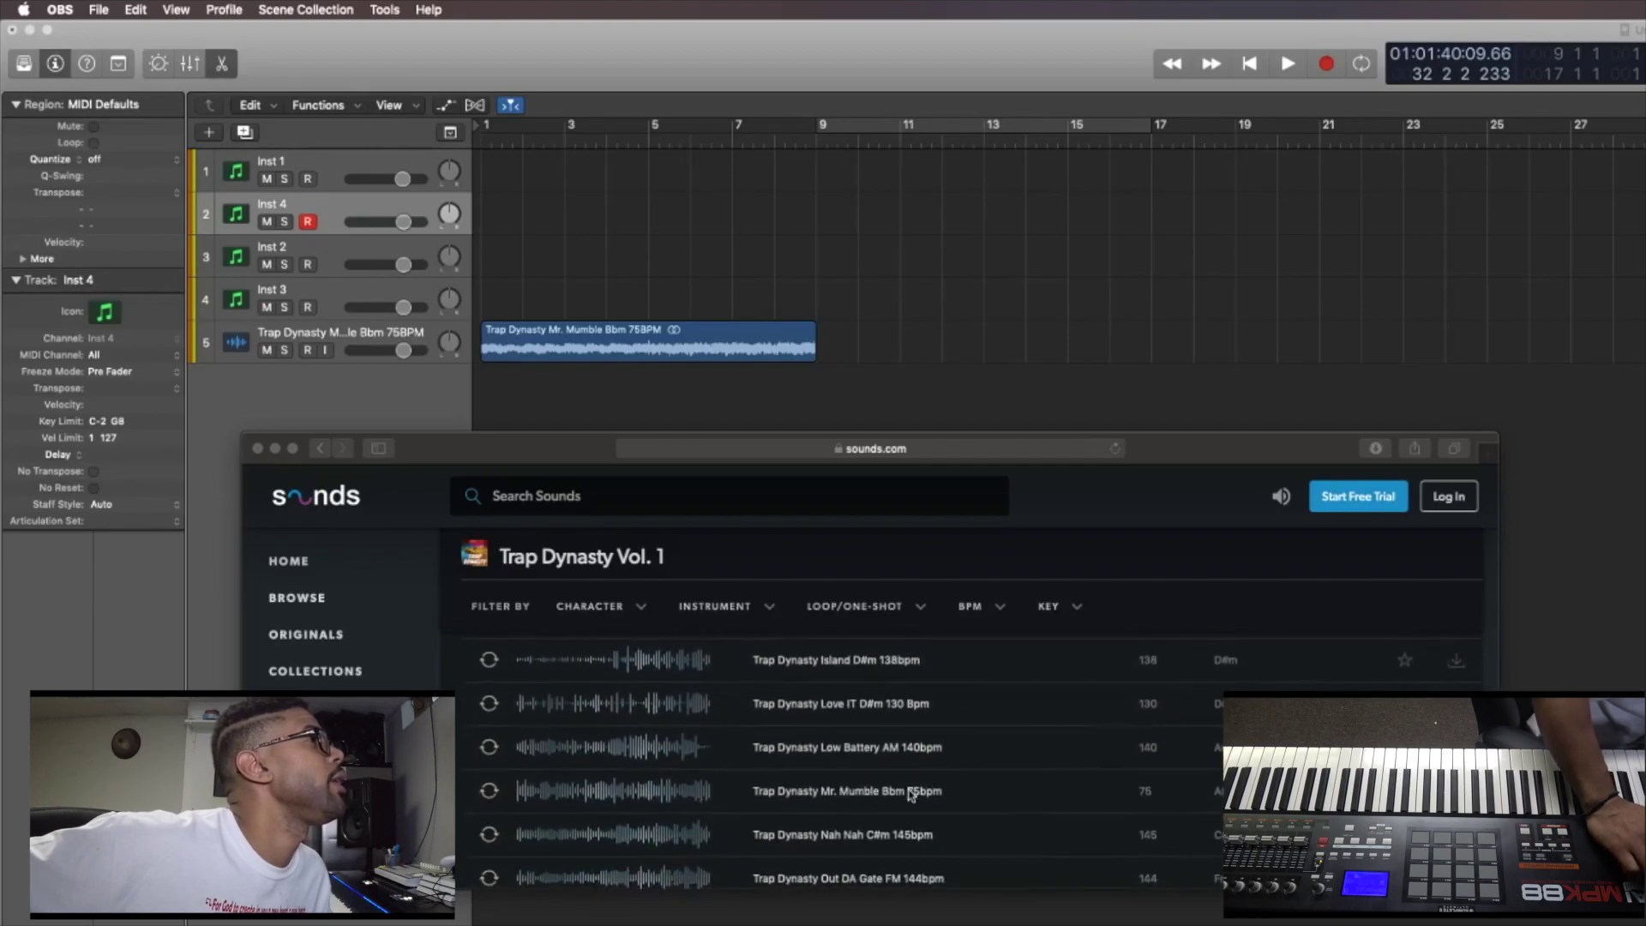
left_click(573, 334)
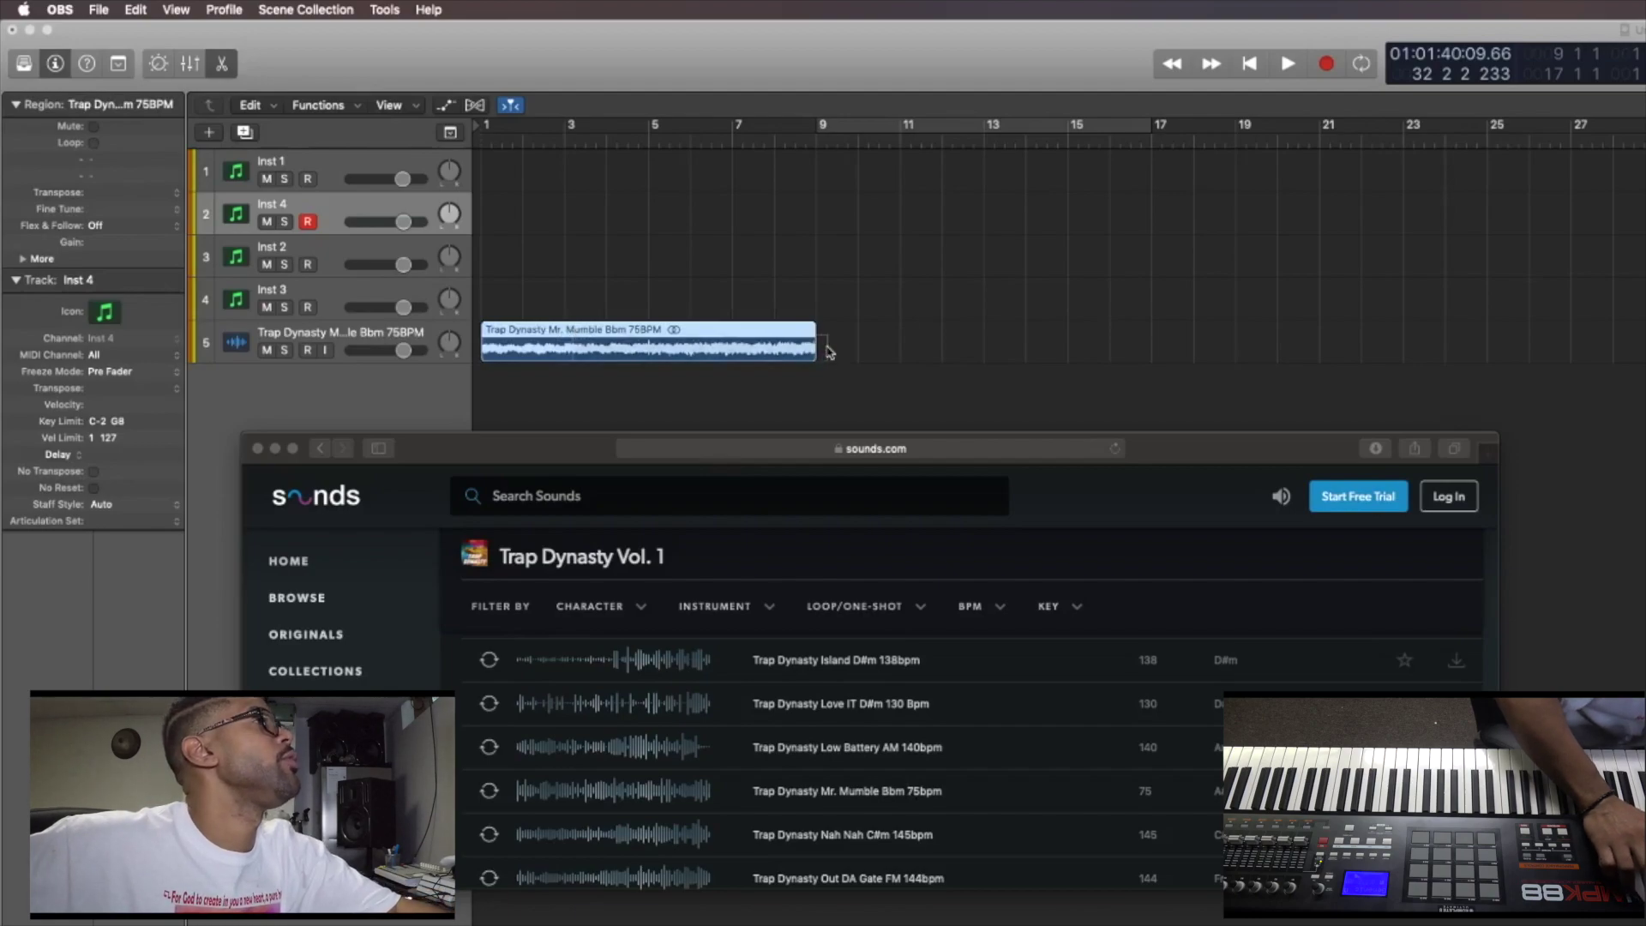
left_click(775, 386)
left_click(775, 386)
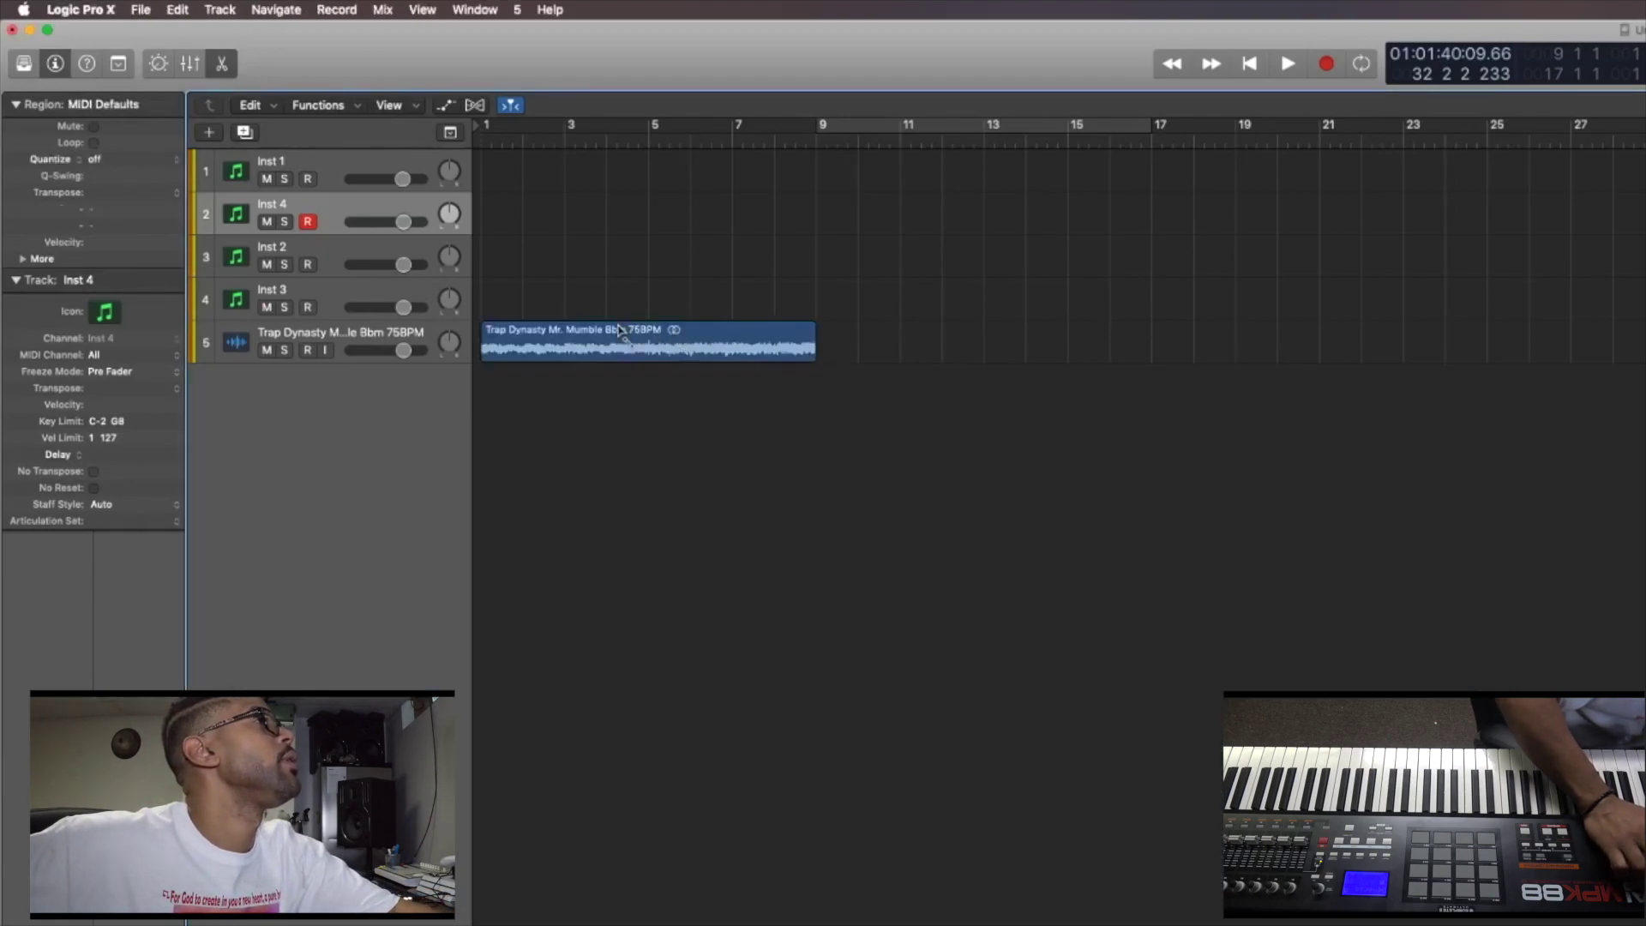
- Duplicate the Trap Dynasty Mr. Mumble audio region back to back on track 5, with copies starting at bars 9, 17 and 25
left_click(620, 331)
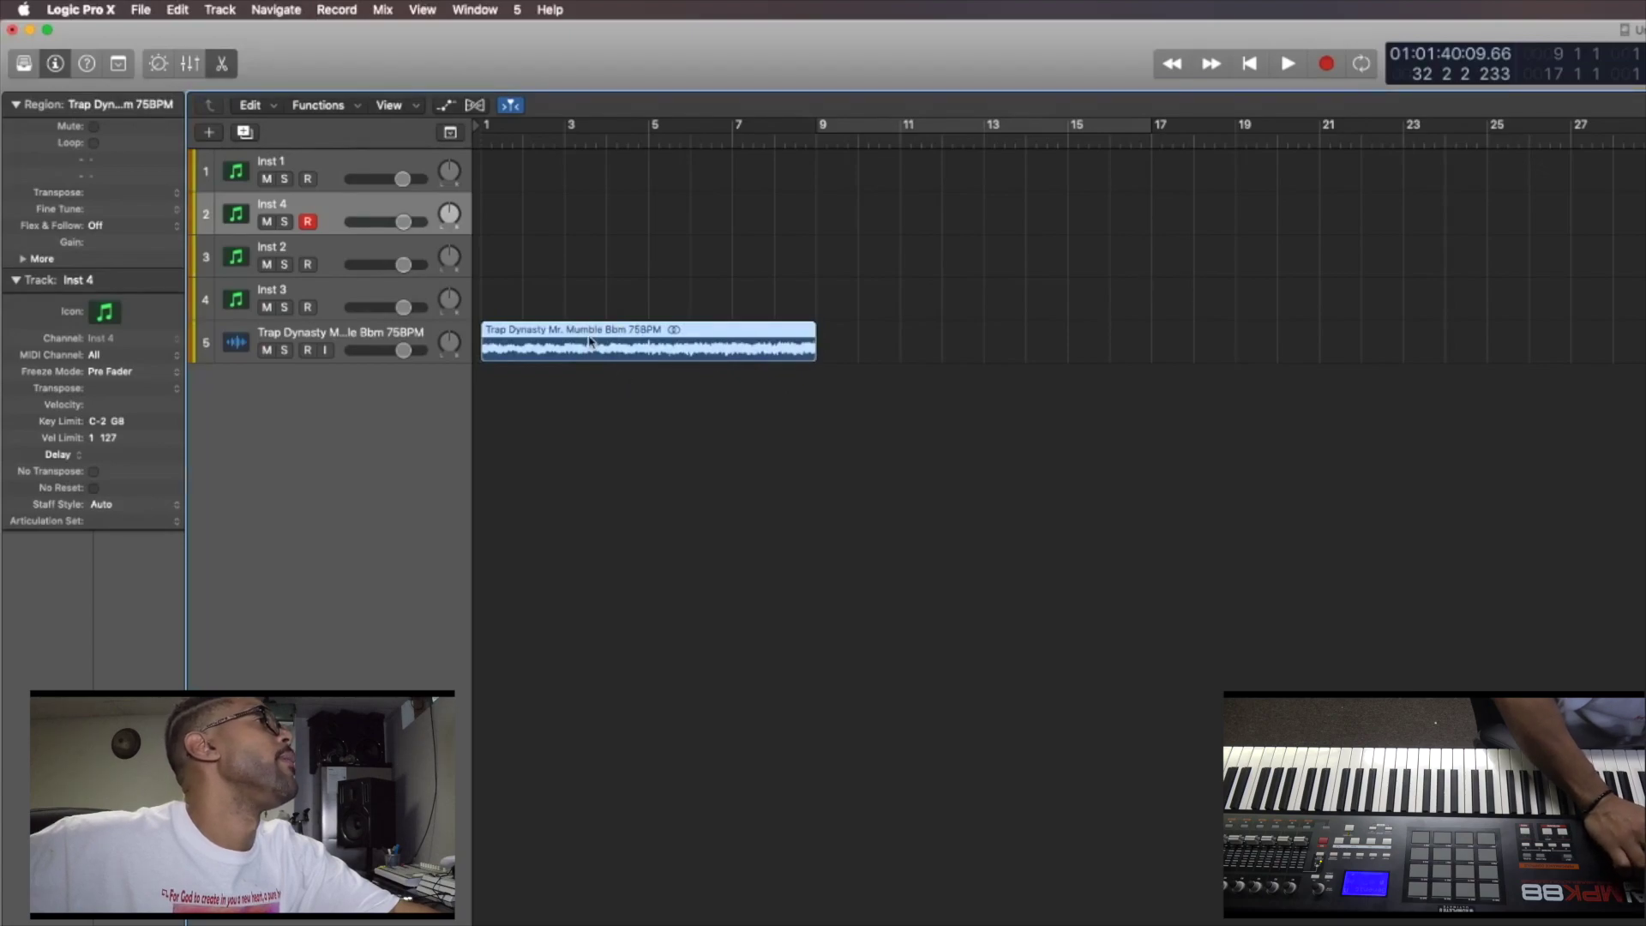
left_click_drag(646, 341, 1226, 336)
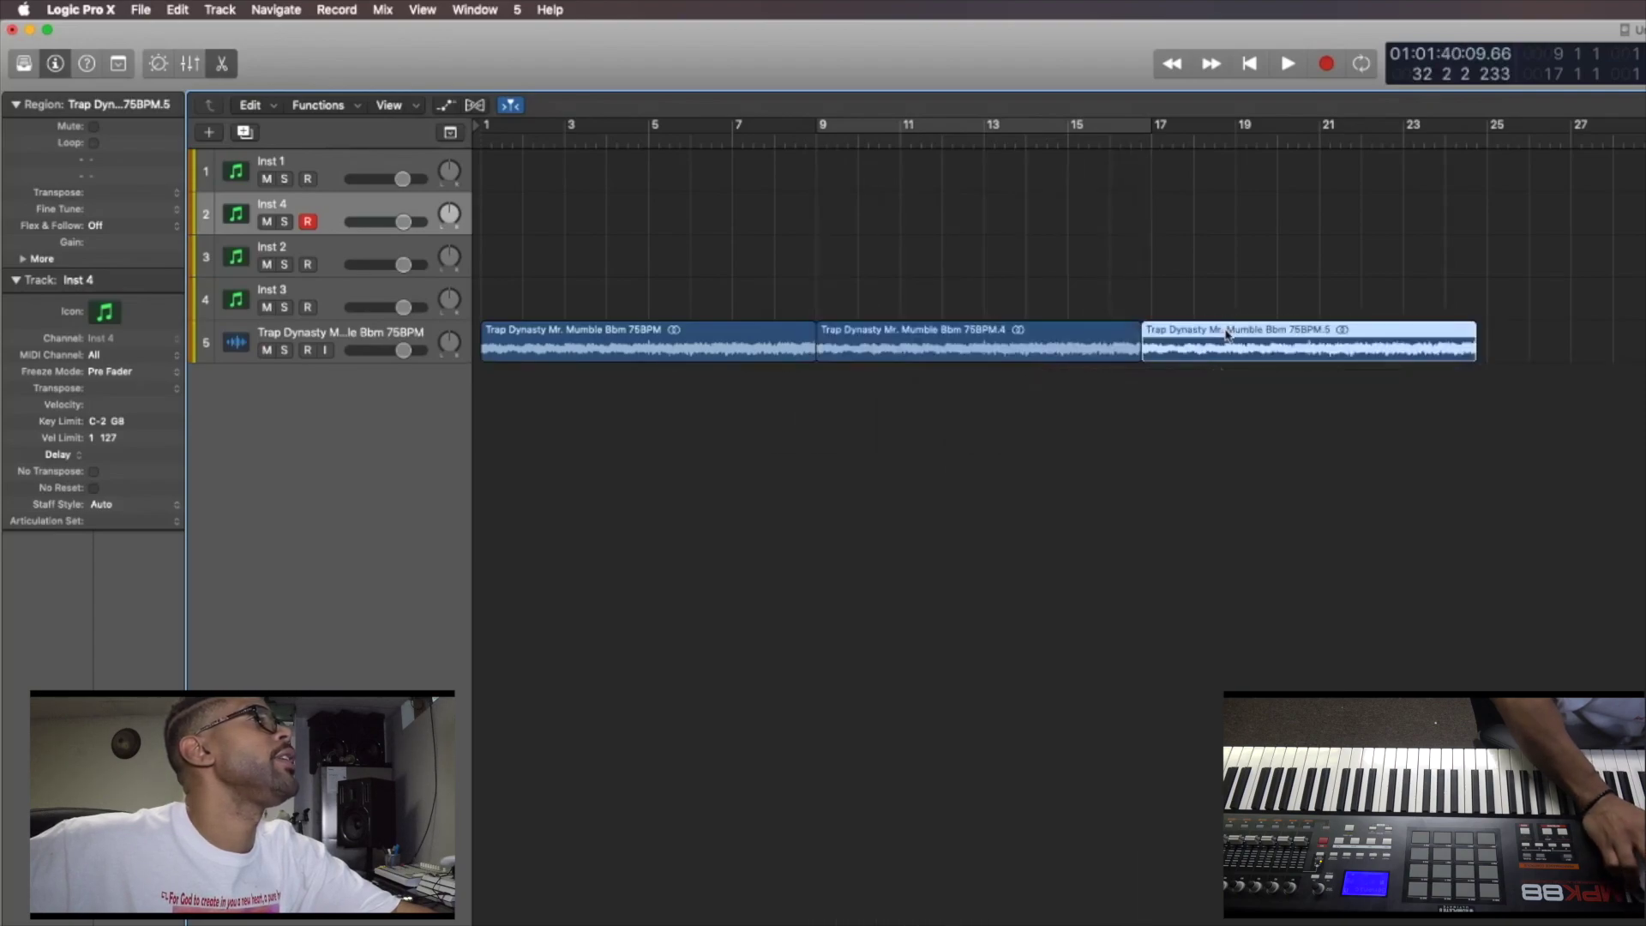
key("super+z")
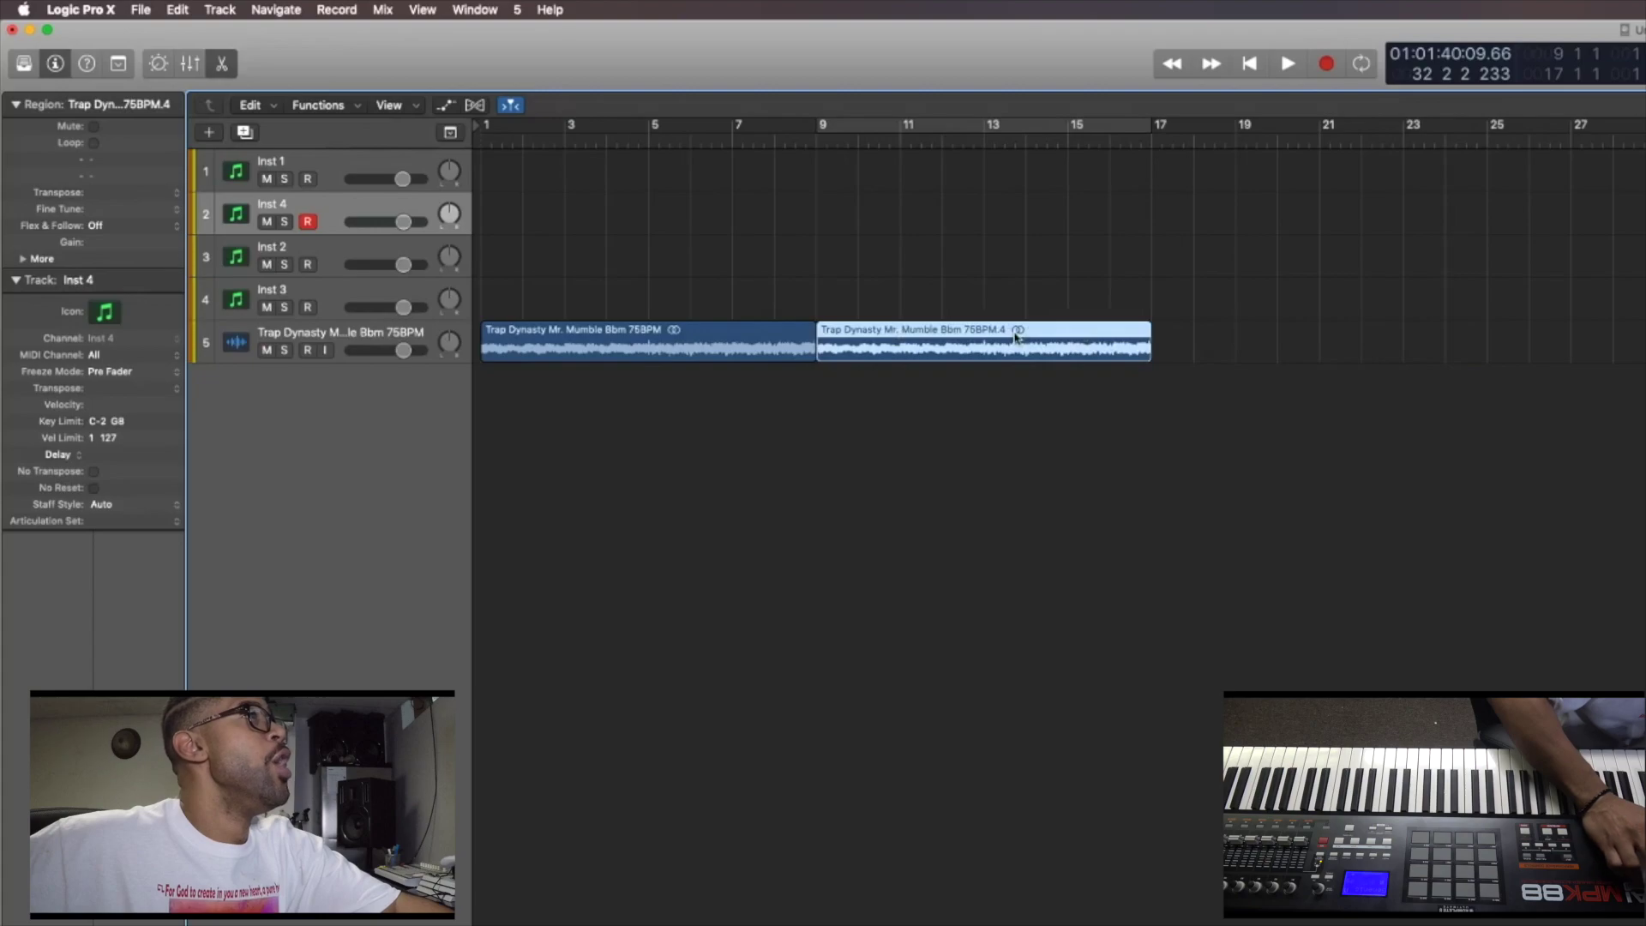
left_click_drag(1000, 444, 1283, 342)
- Record a MIDI part on the Inst 2 track from bar 5 to bar 9, starting playback from the project's beginning
key("Return")
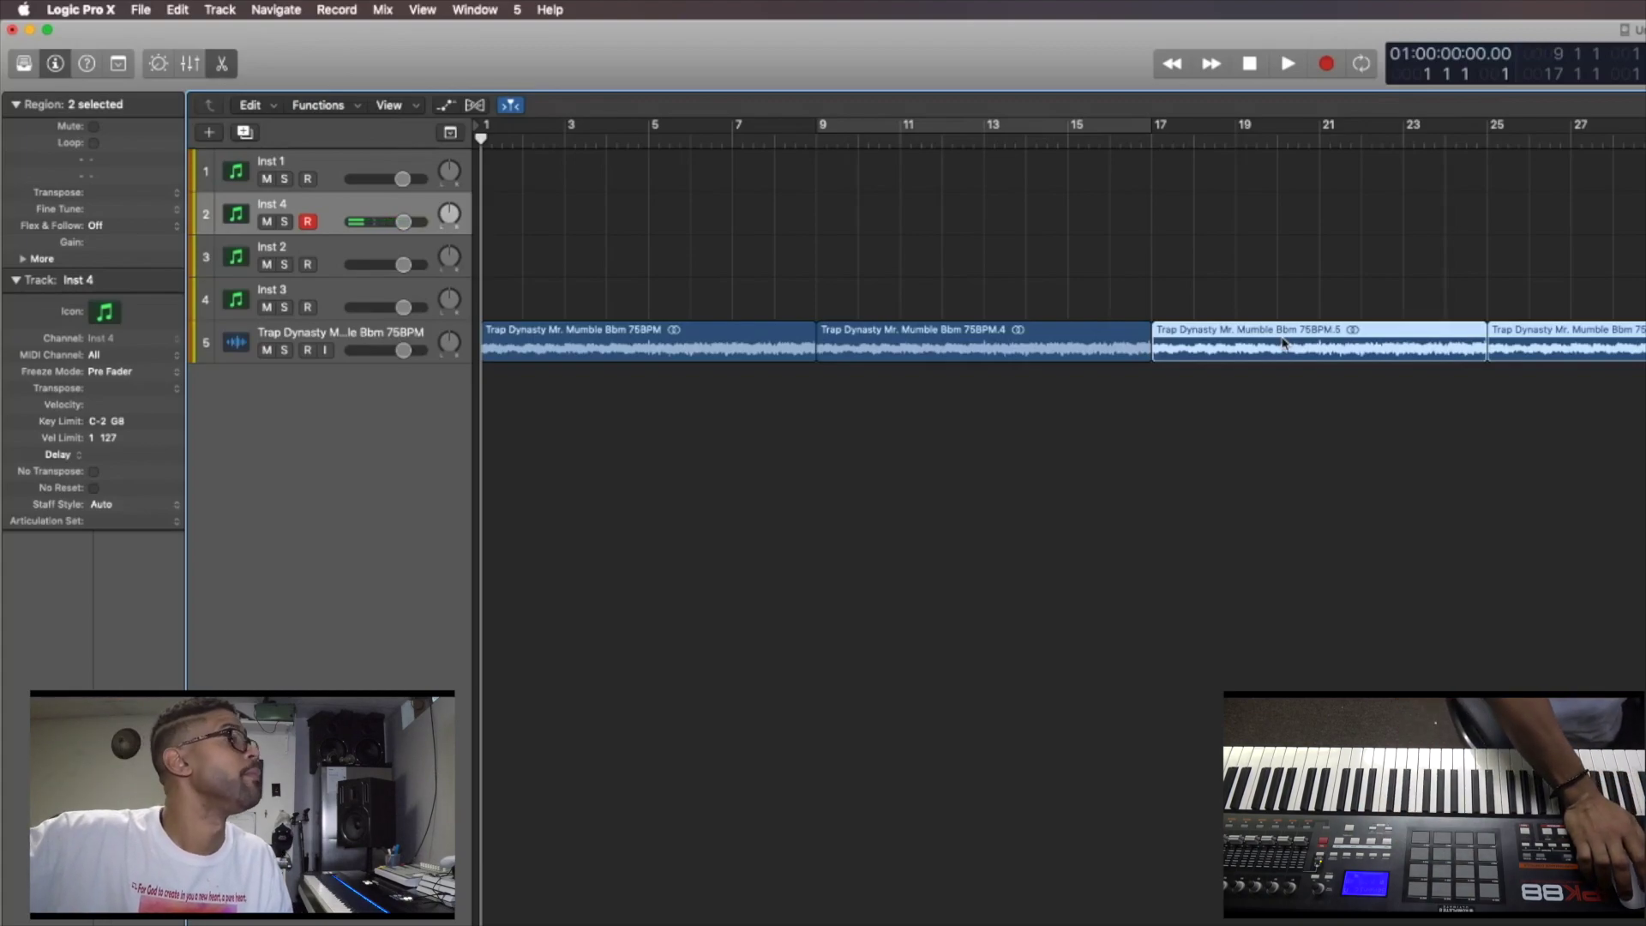
left_click(365, 252)
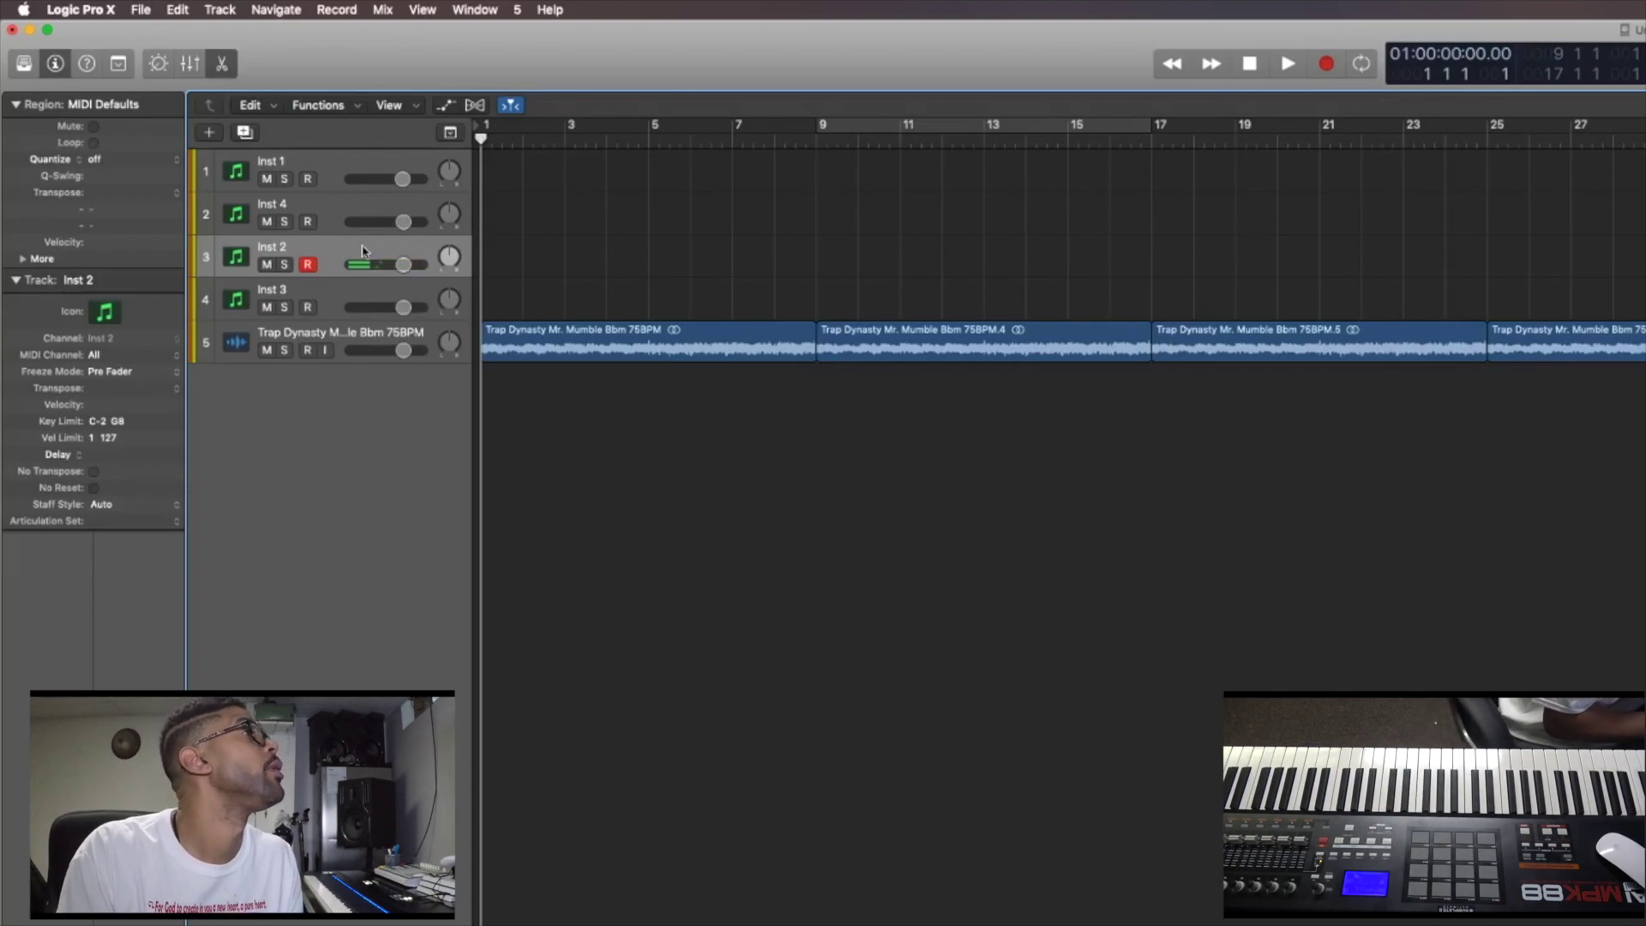
key("r")
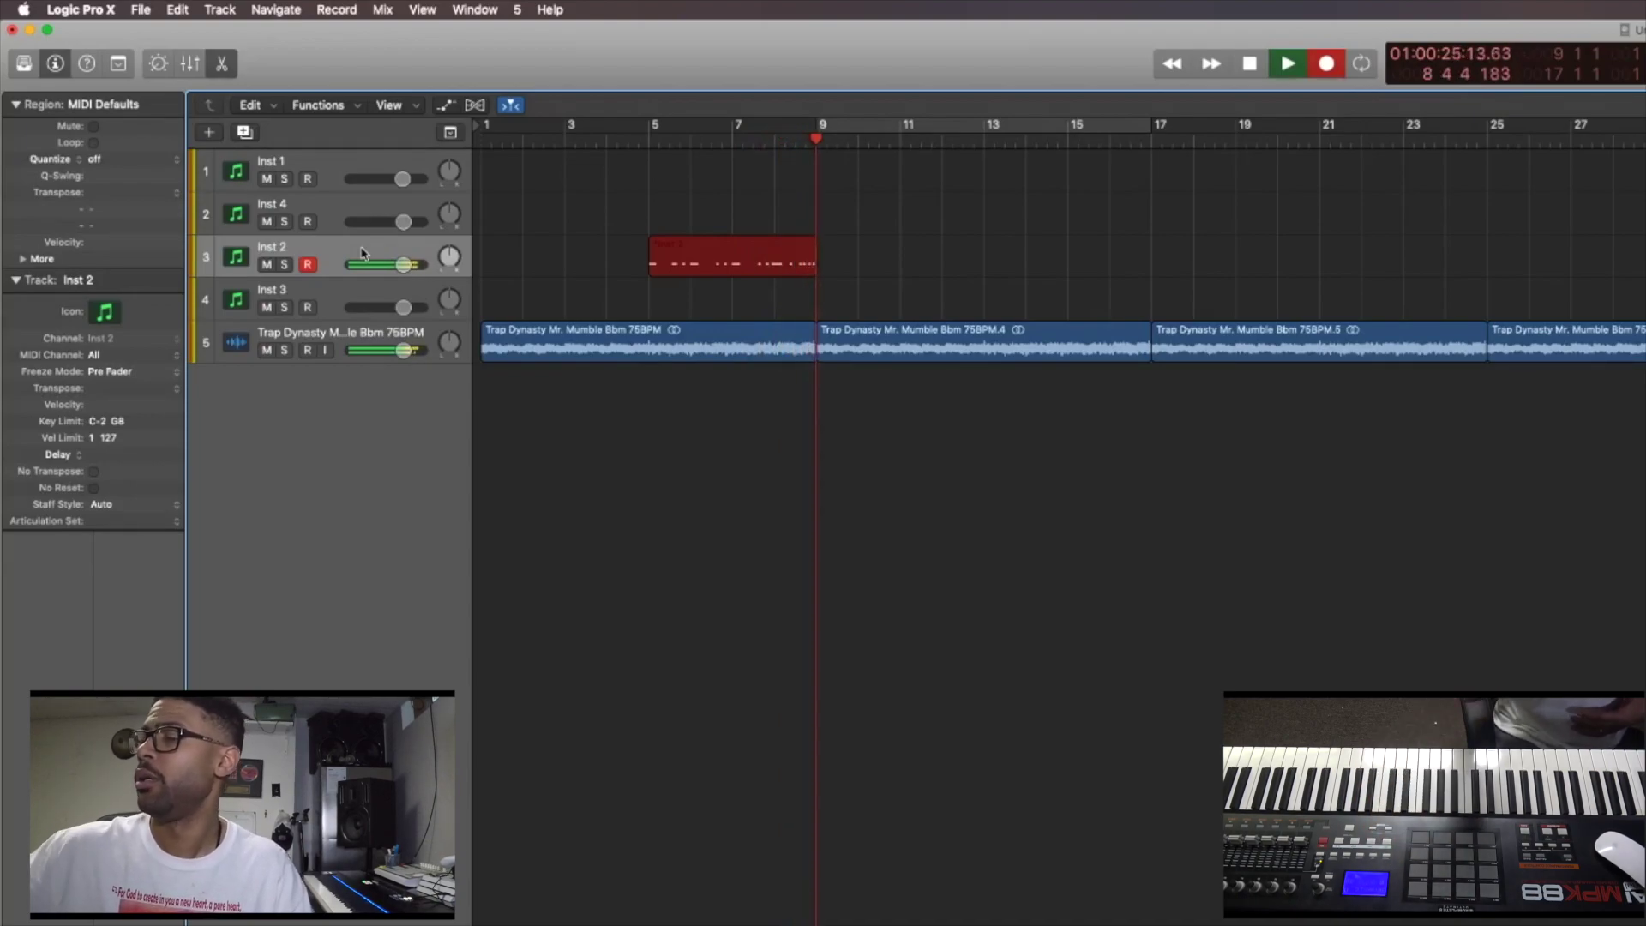
key("space")
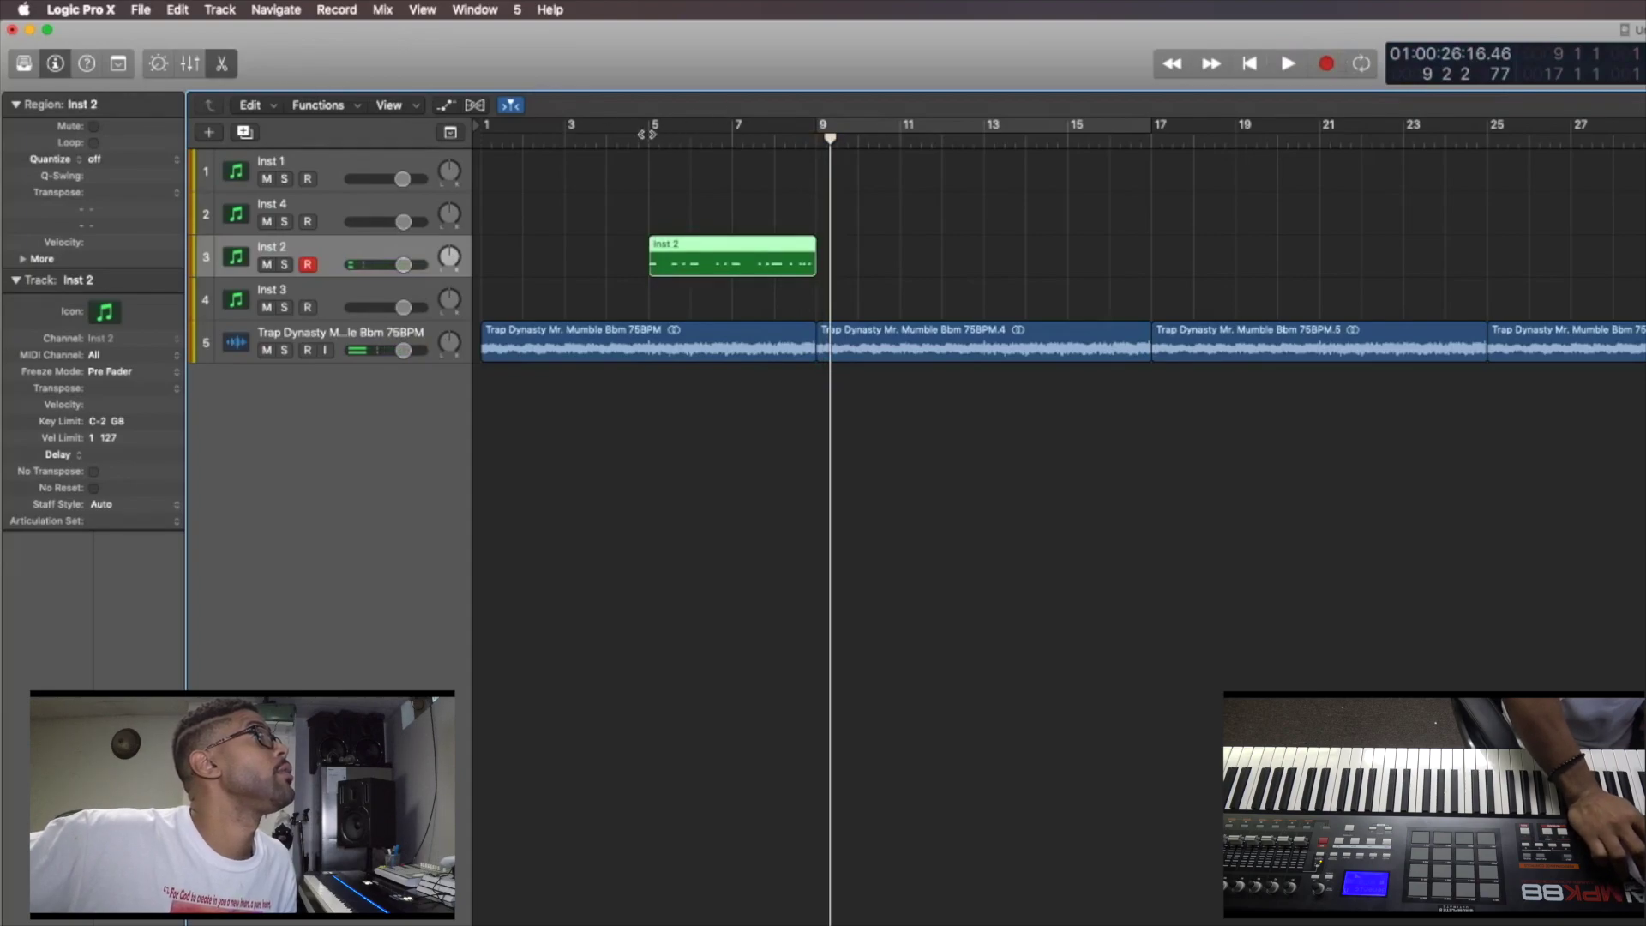
- Set a cycle range from bar 5 to bar 9 and overdub another layer onto the Inst 2 region
left_click_drag(653, 128, 812, 135)
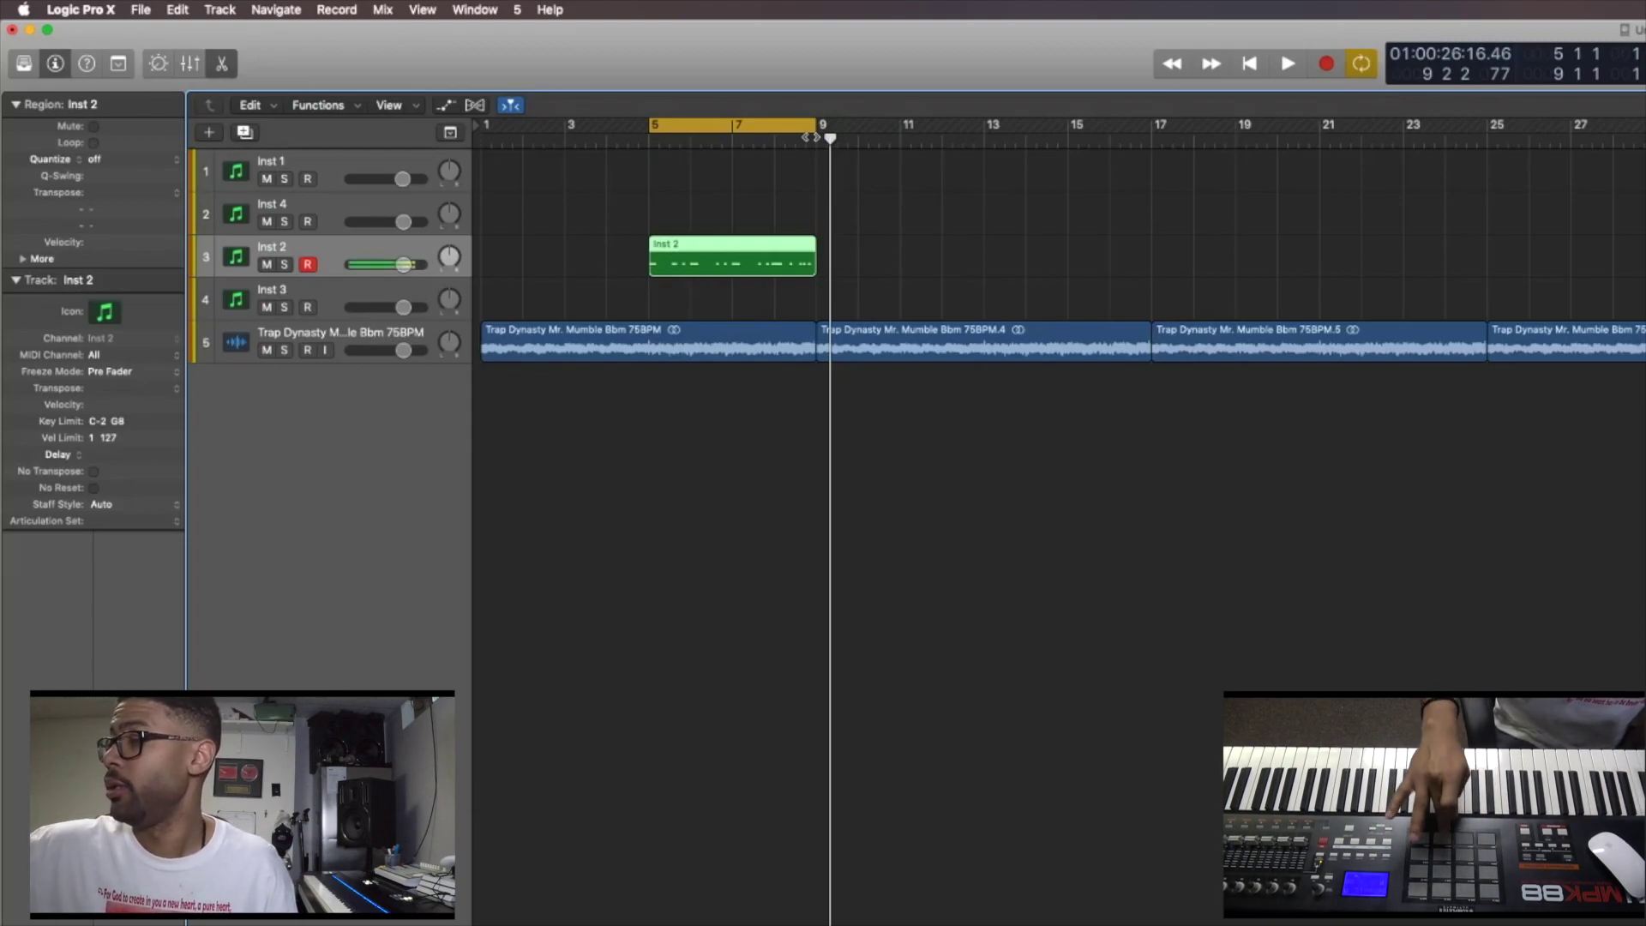
key("r")
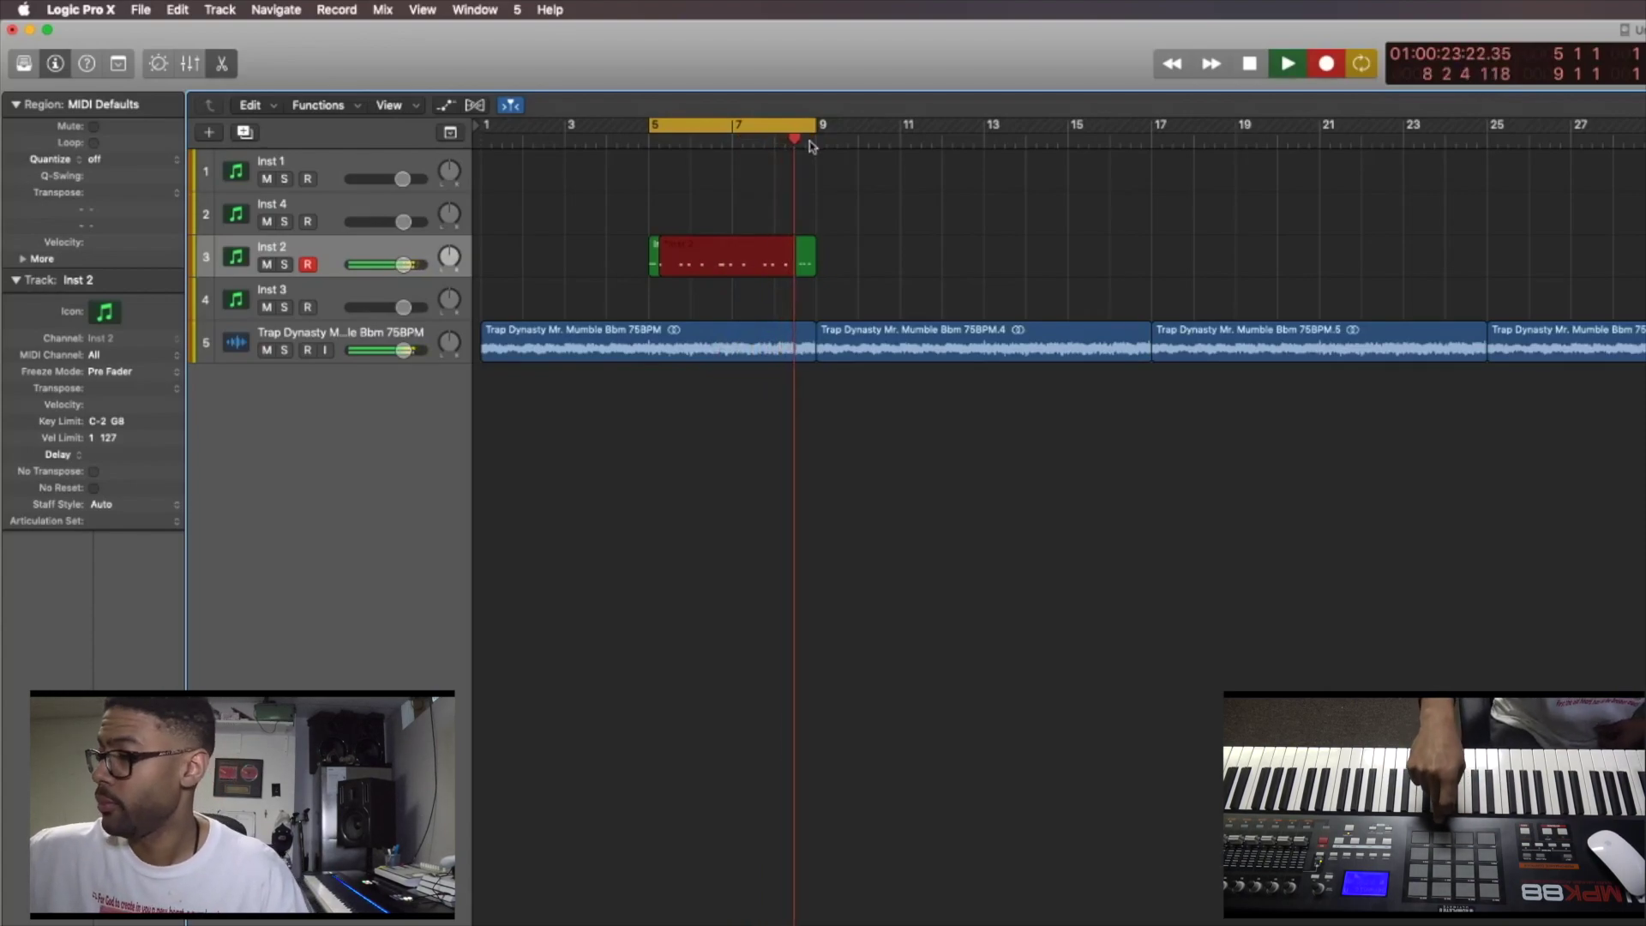
key("space")
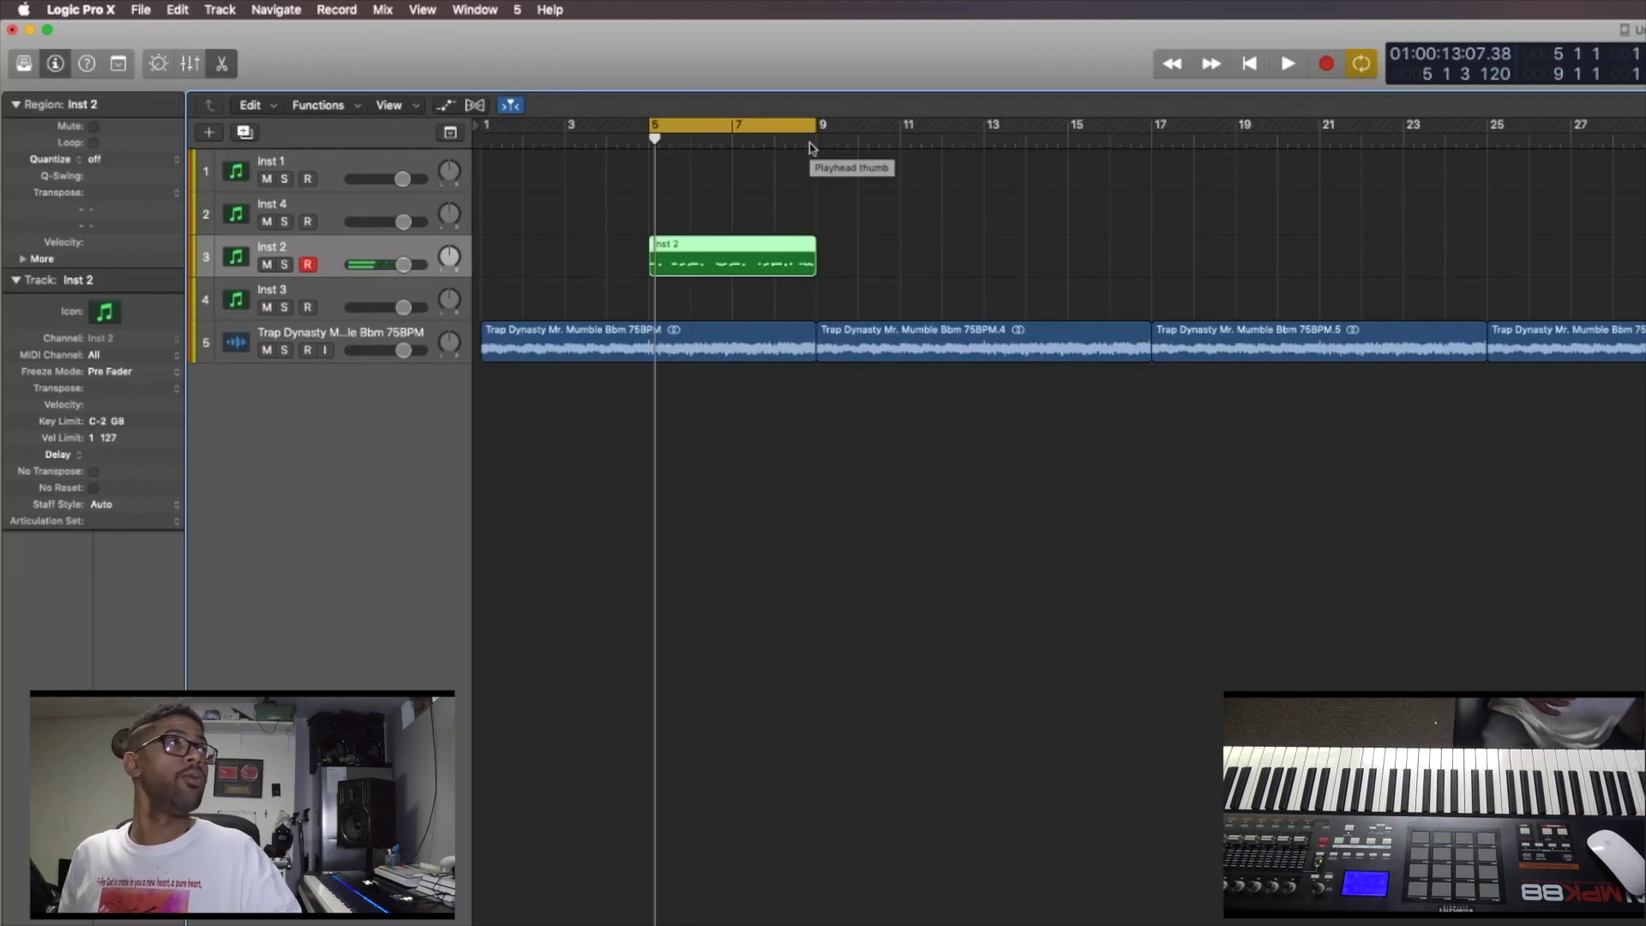
- Overdub two further passes onto the Inst 2 region within the cycle range
key("r")
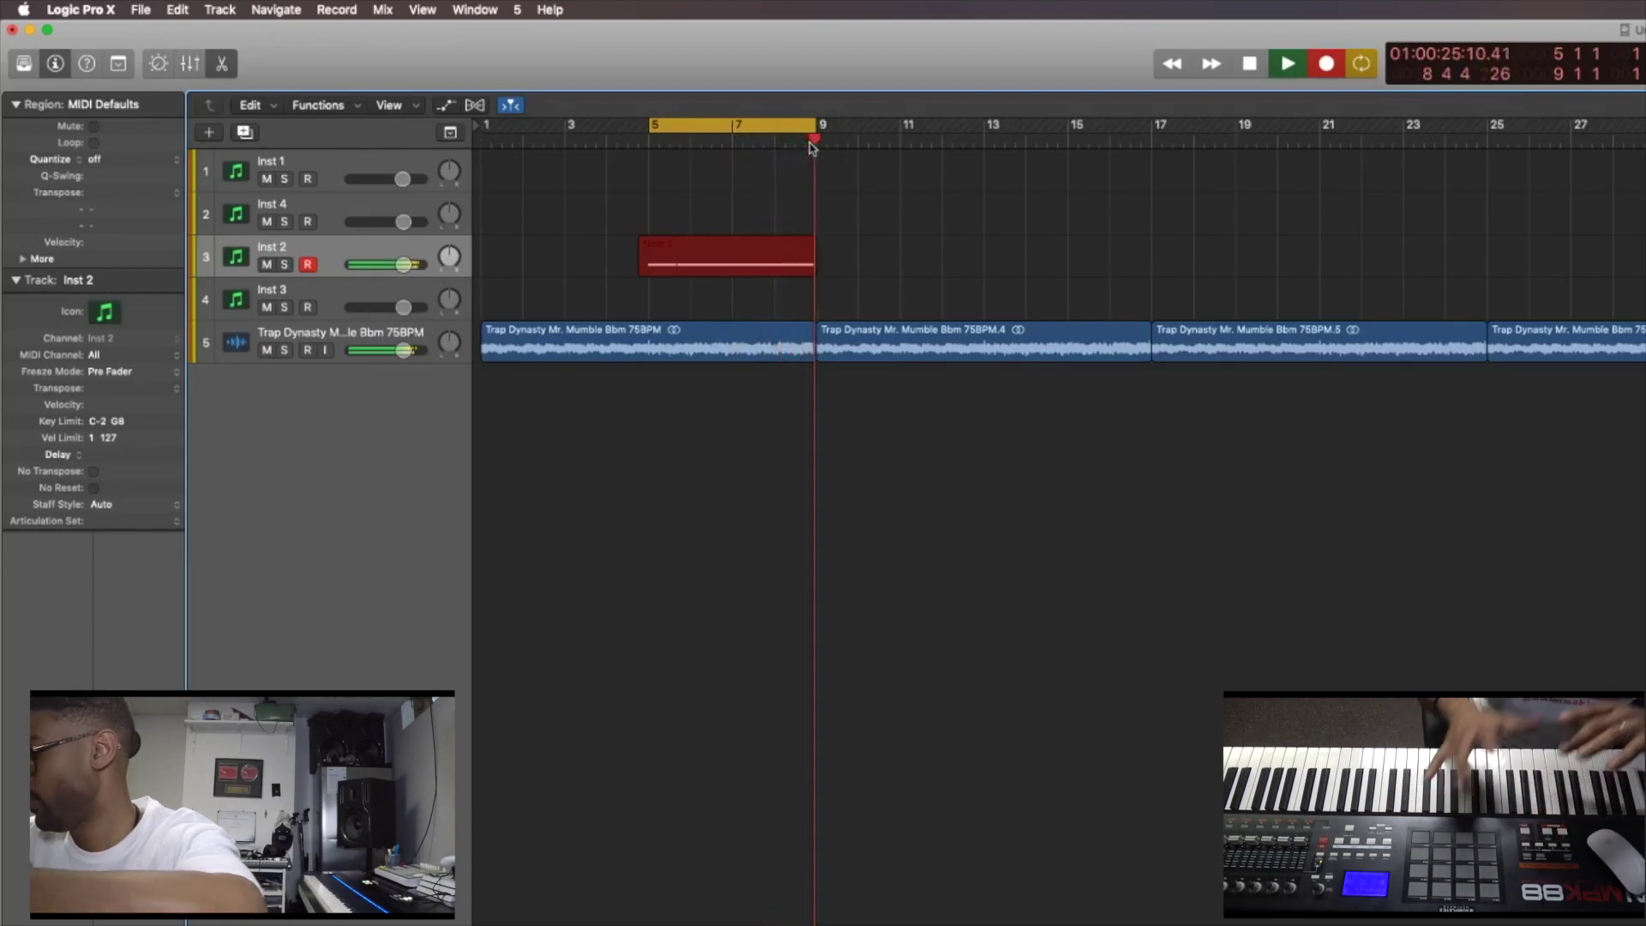
key("space")
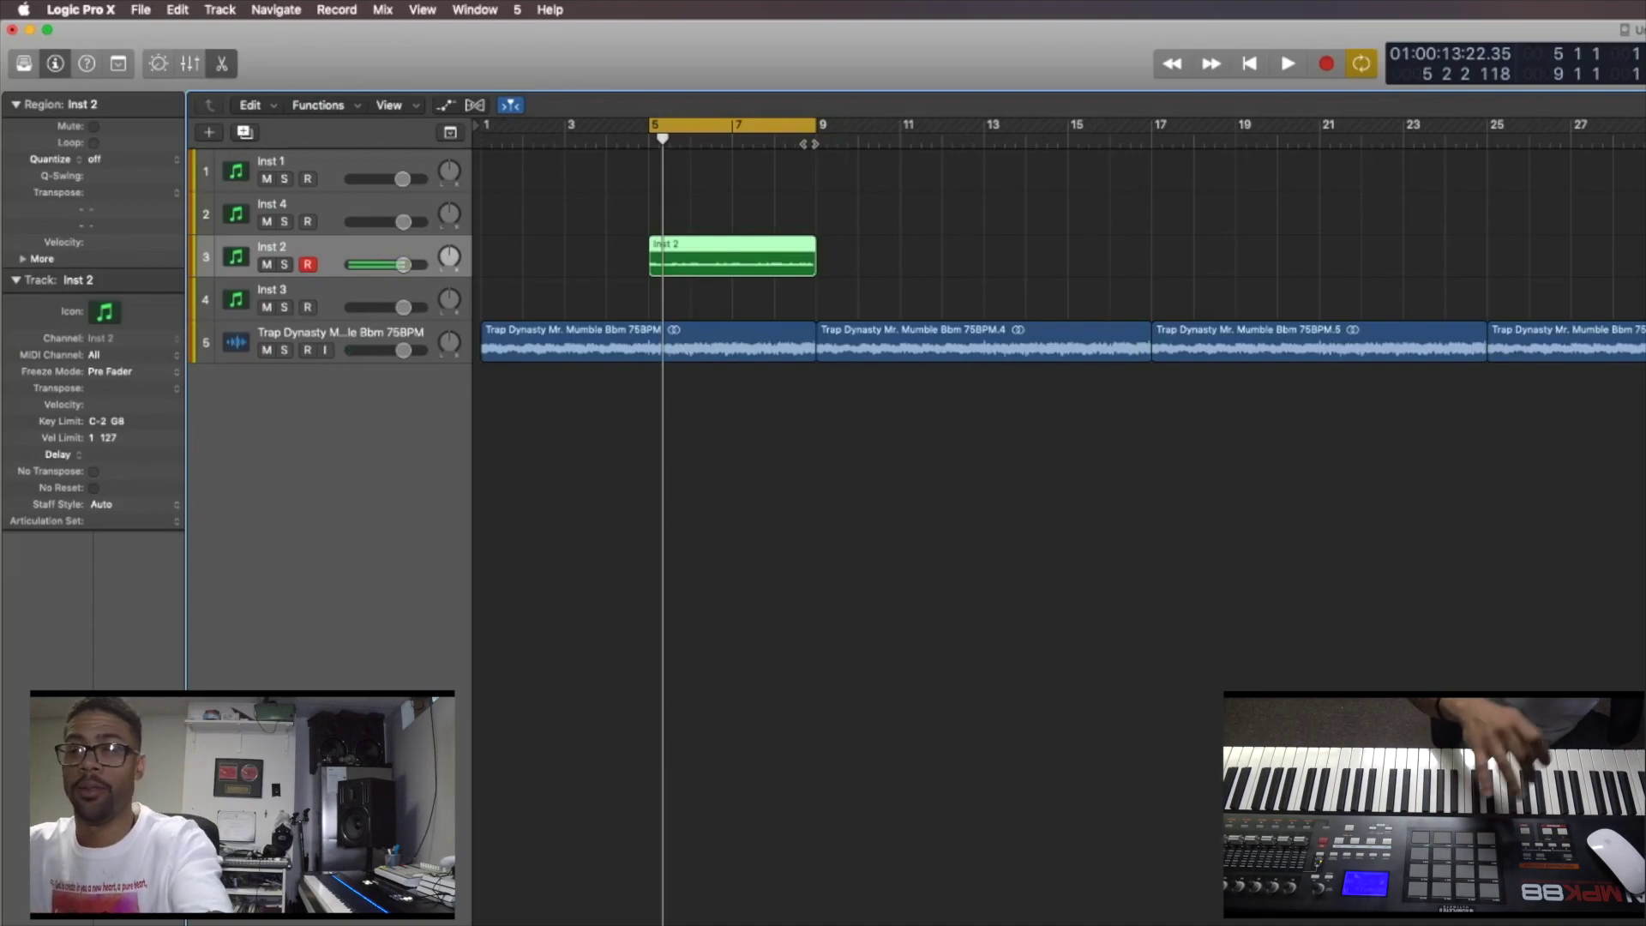
key("r")
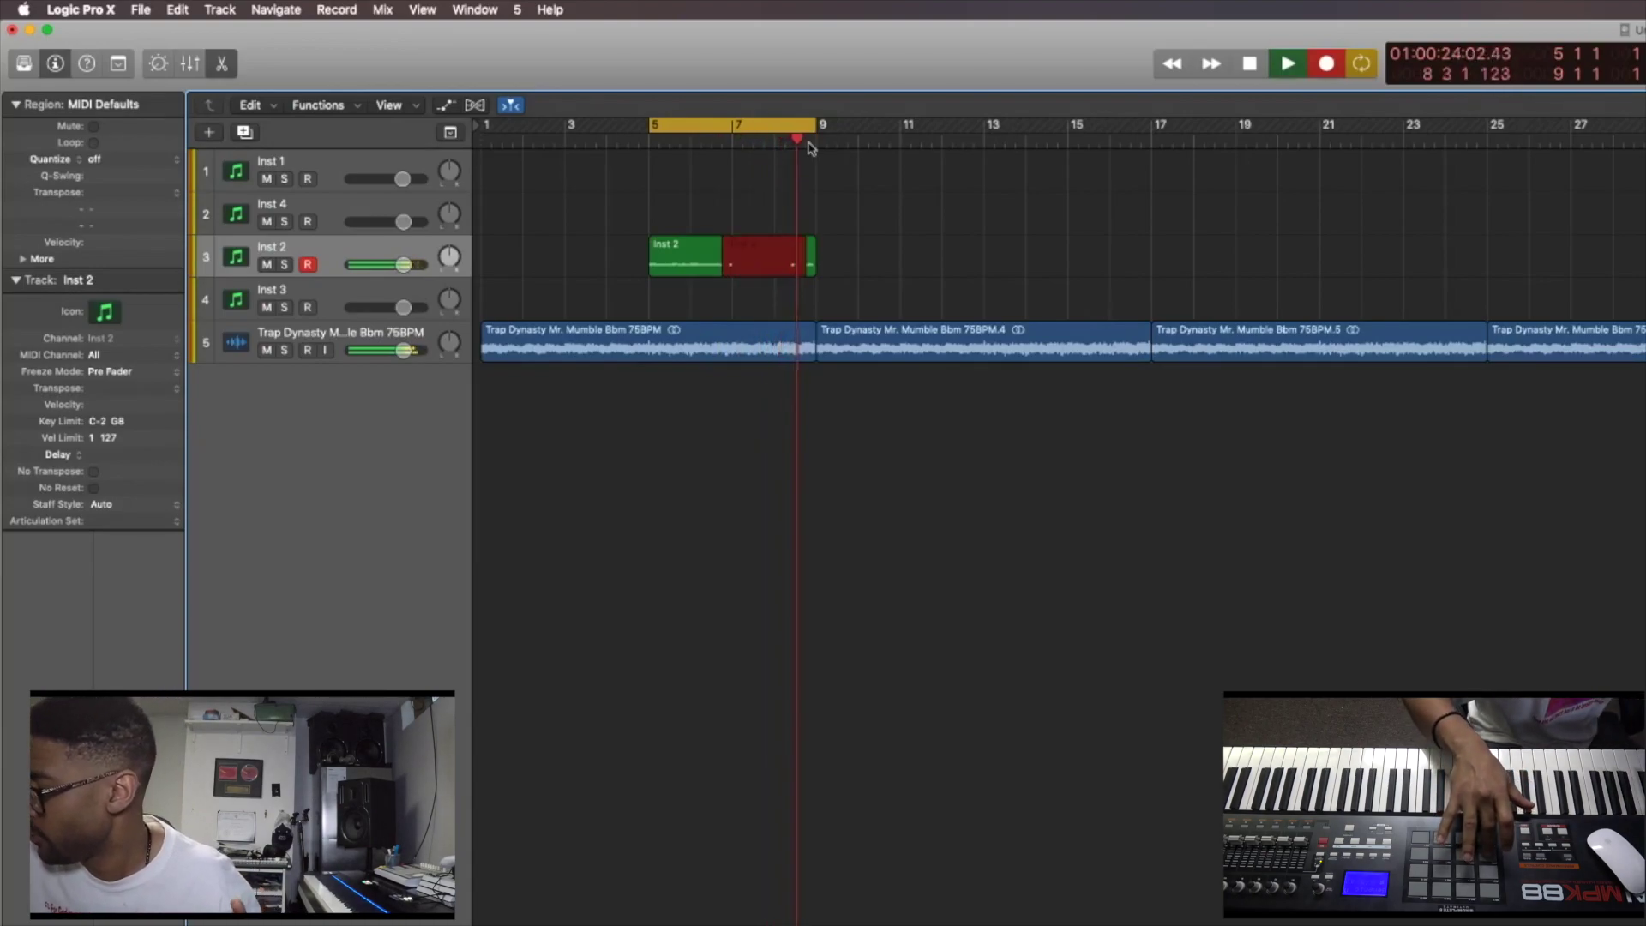
key("space")
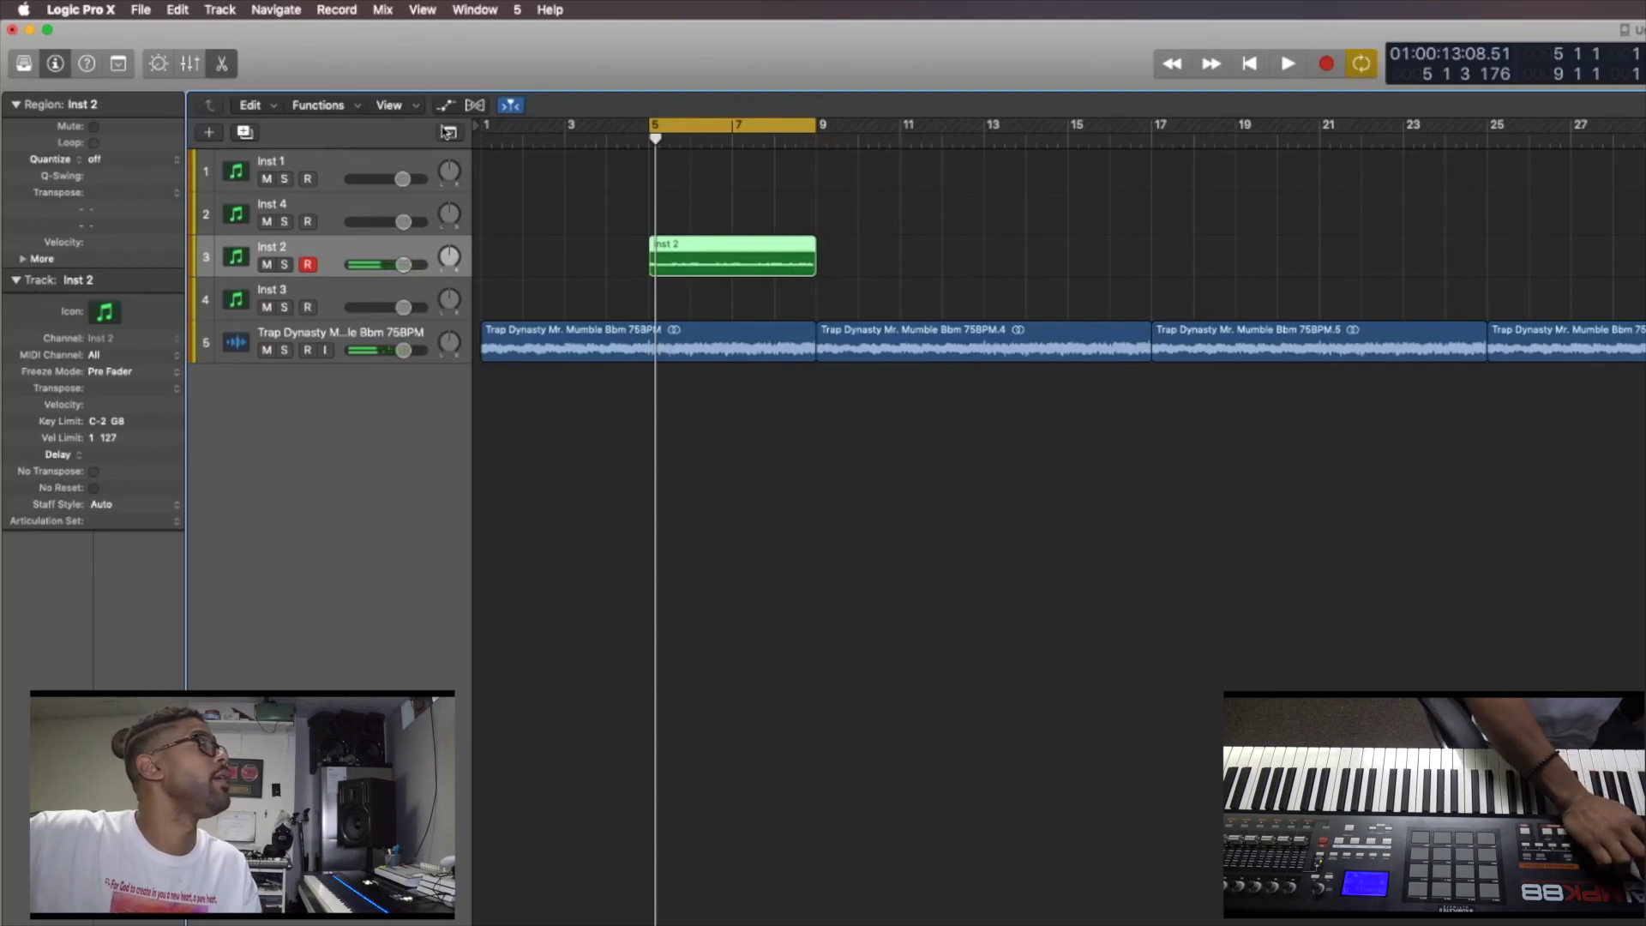
- Record a MIDI part on the Inst 4 track over bars 5 to 9 and overdub a second pass at its start
left_click(350, 208)
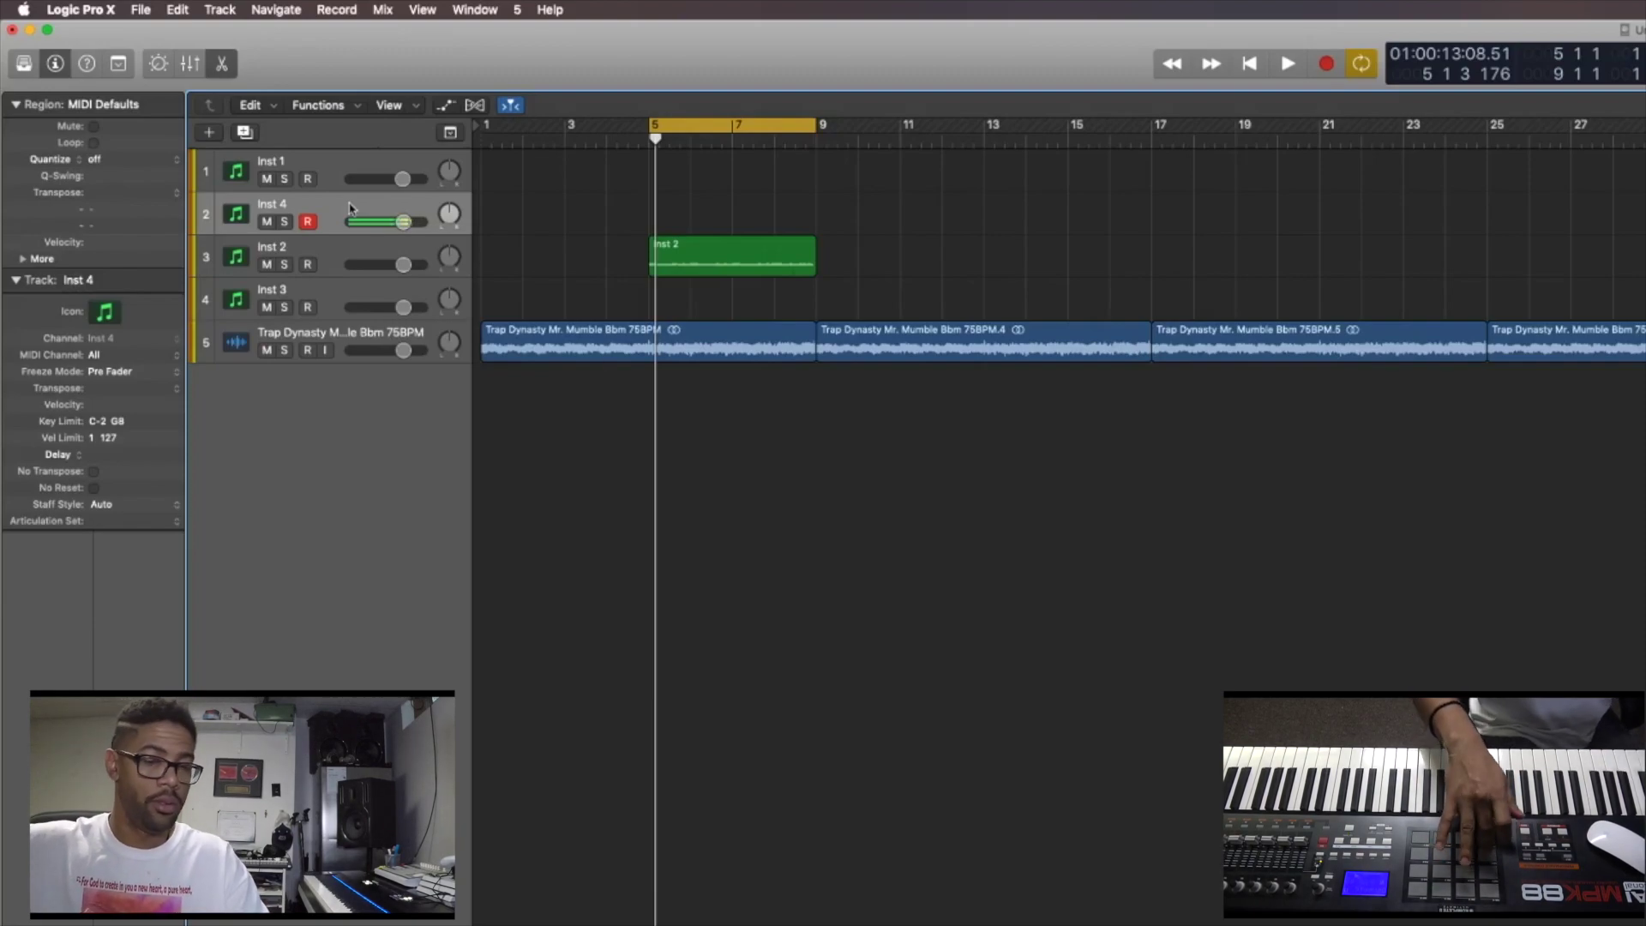
key("r")
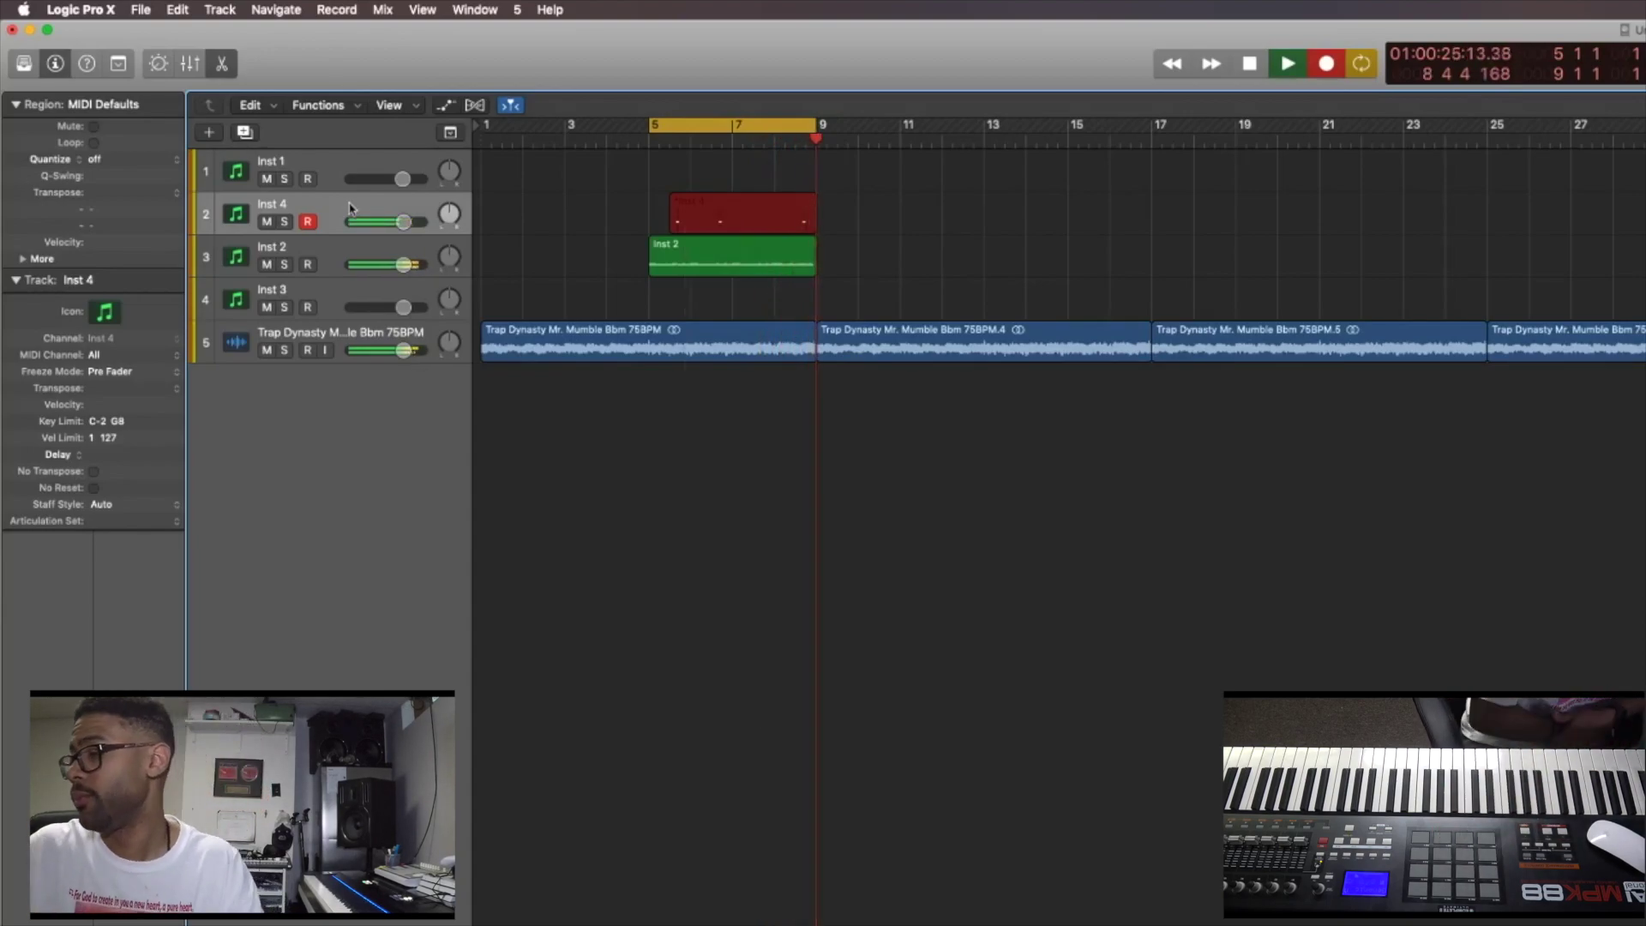
key("space")
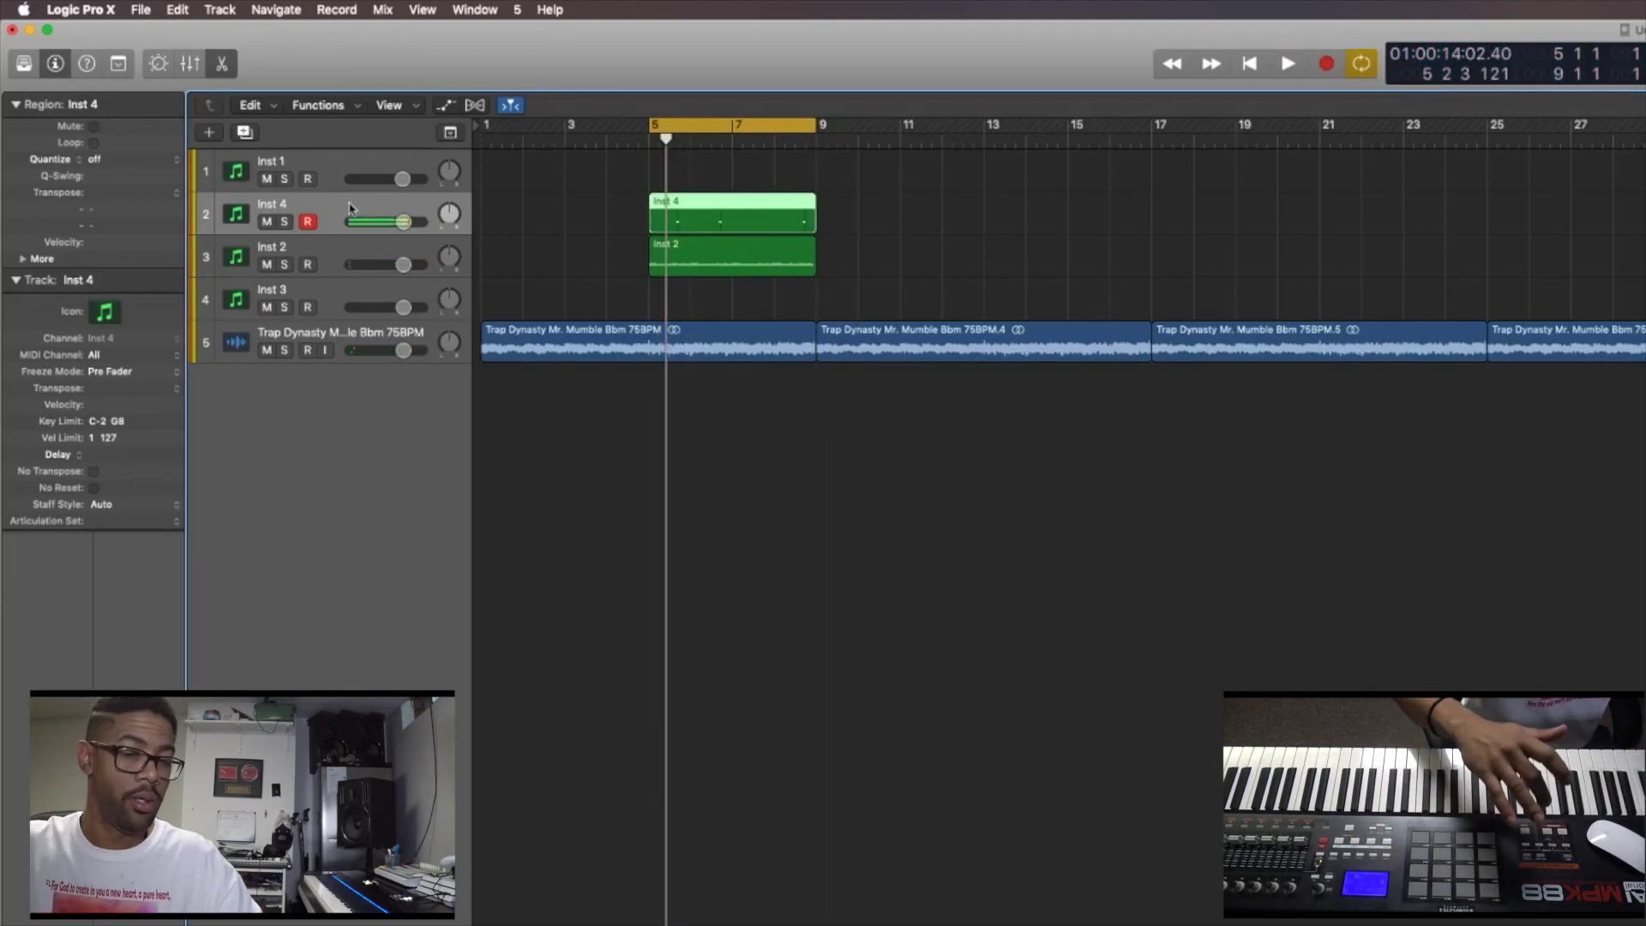
key("r")
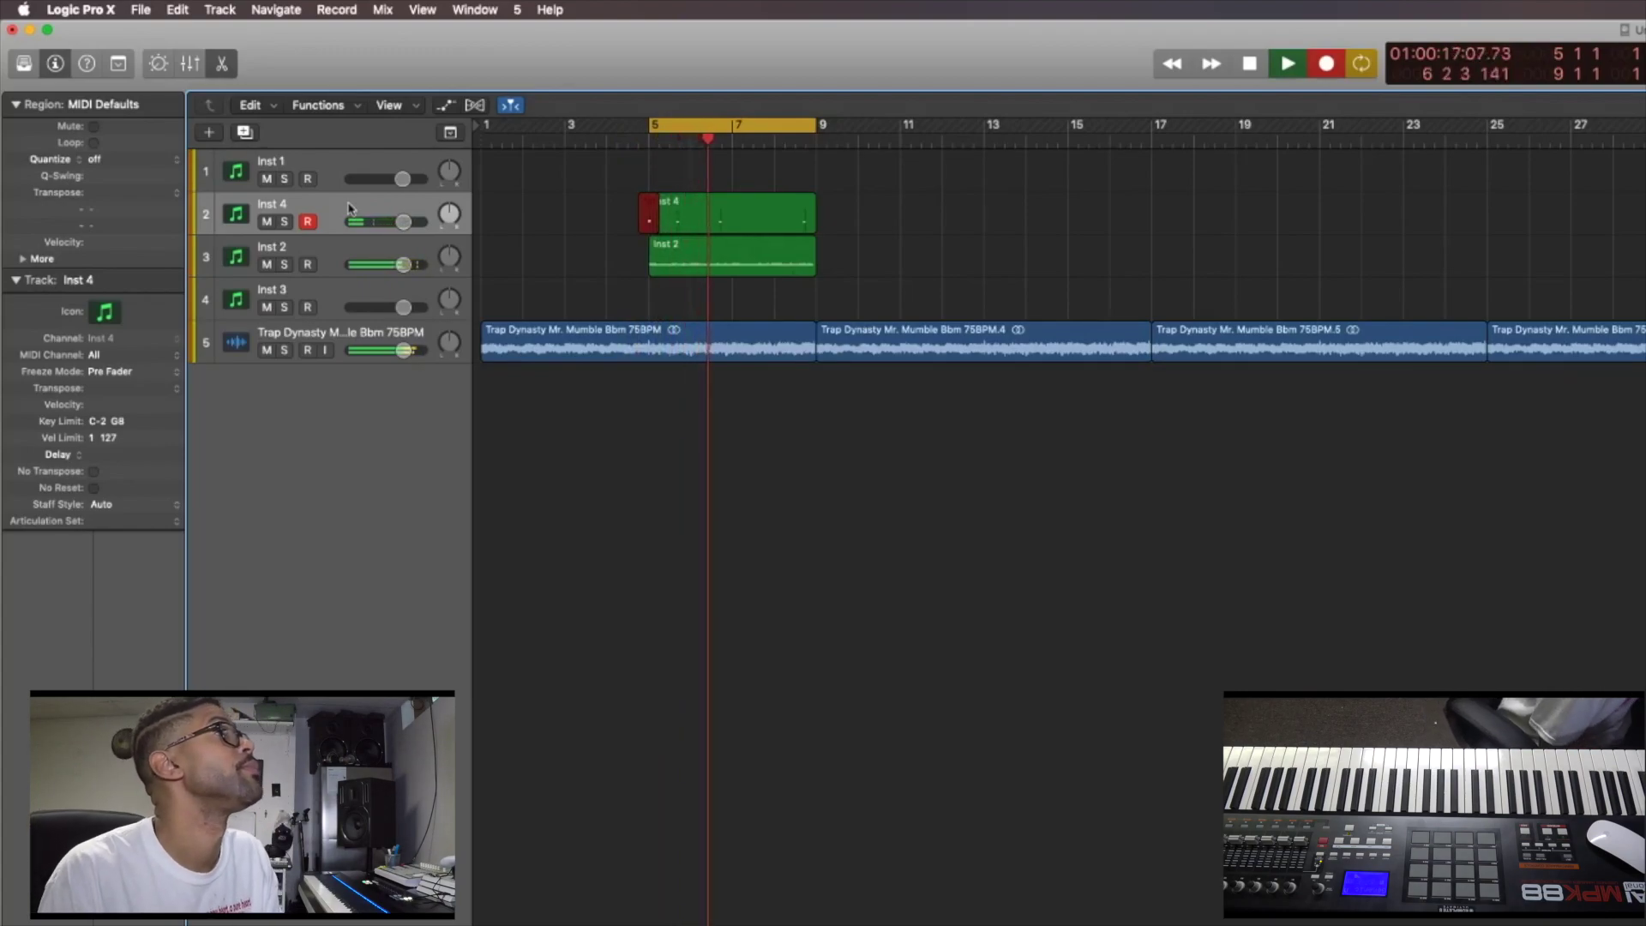
key("space")
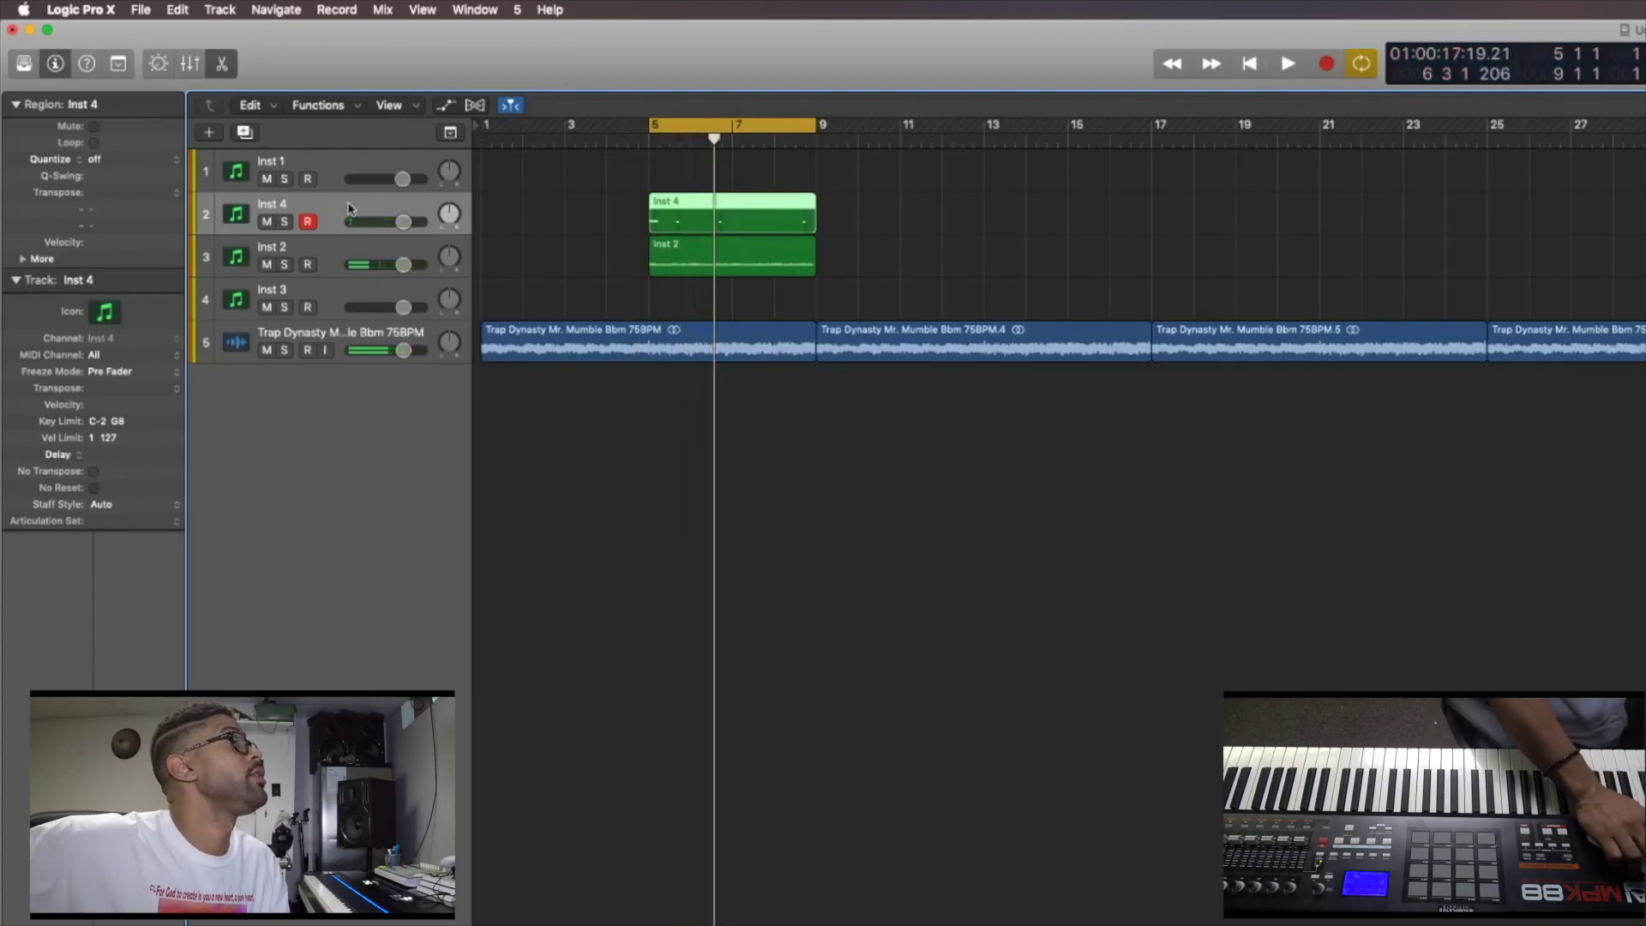
- Quantize the Inst 4 and Inst 2 regions to 1/16 Note
left_click_drag(608, 191, 690, 274)
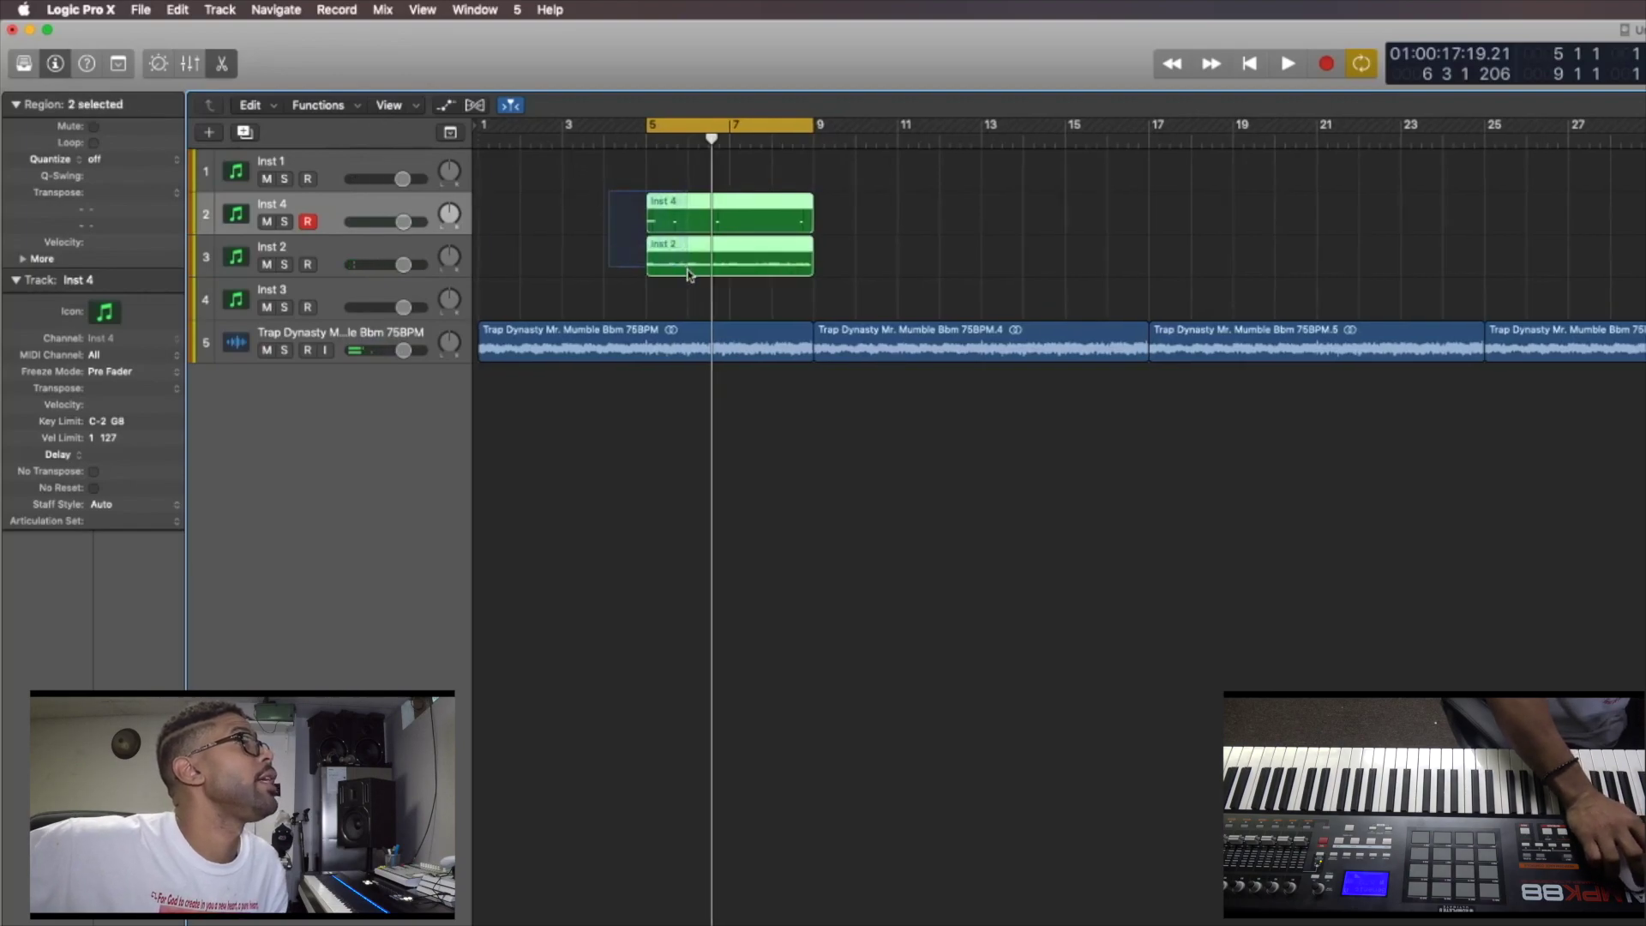
left_click(110, 162)
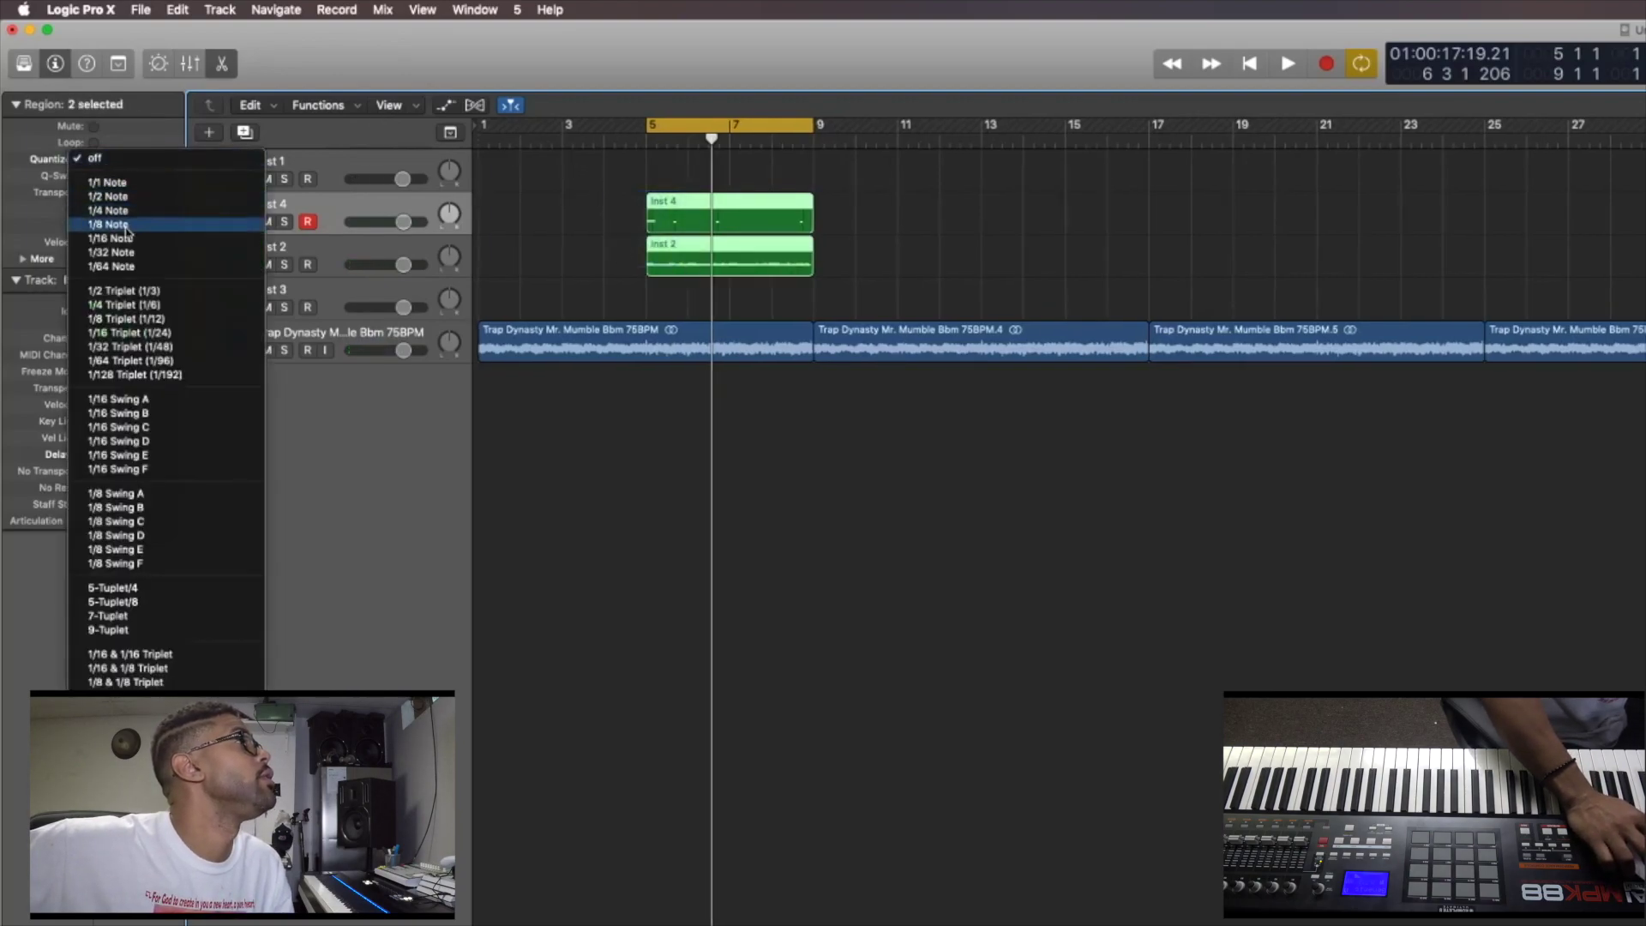
left_click(145, 248)
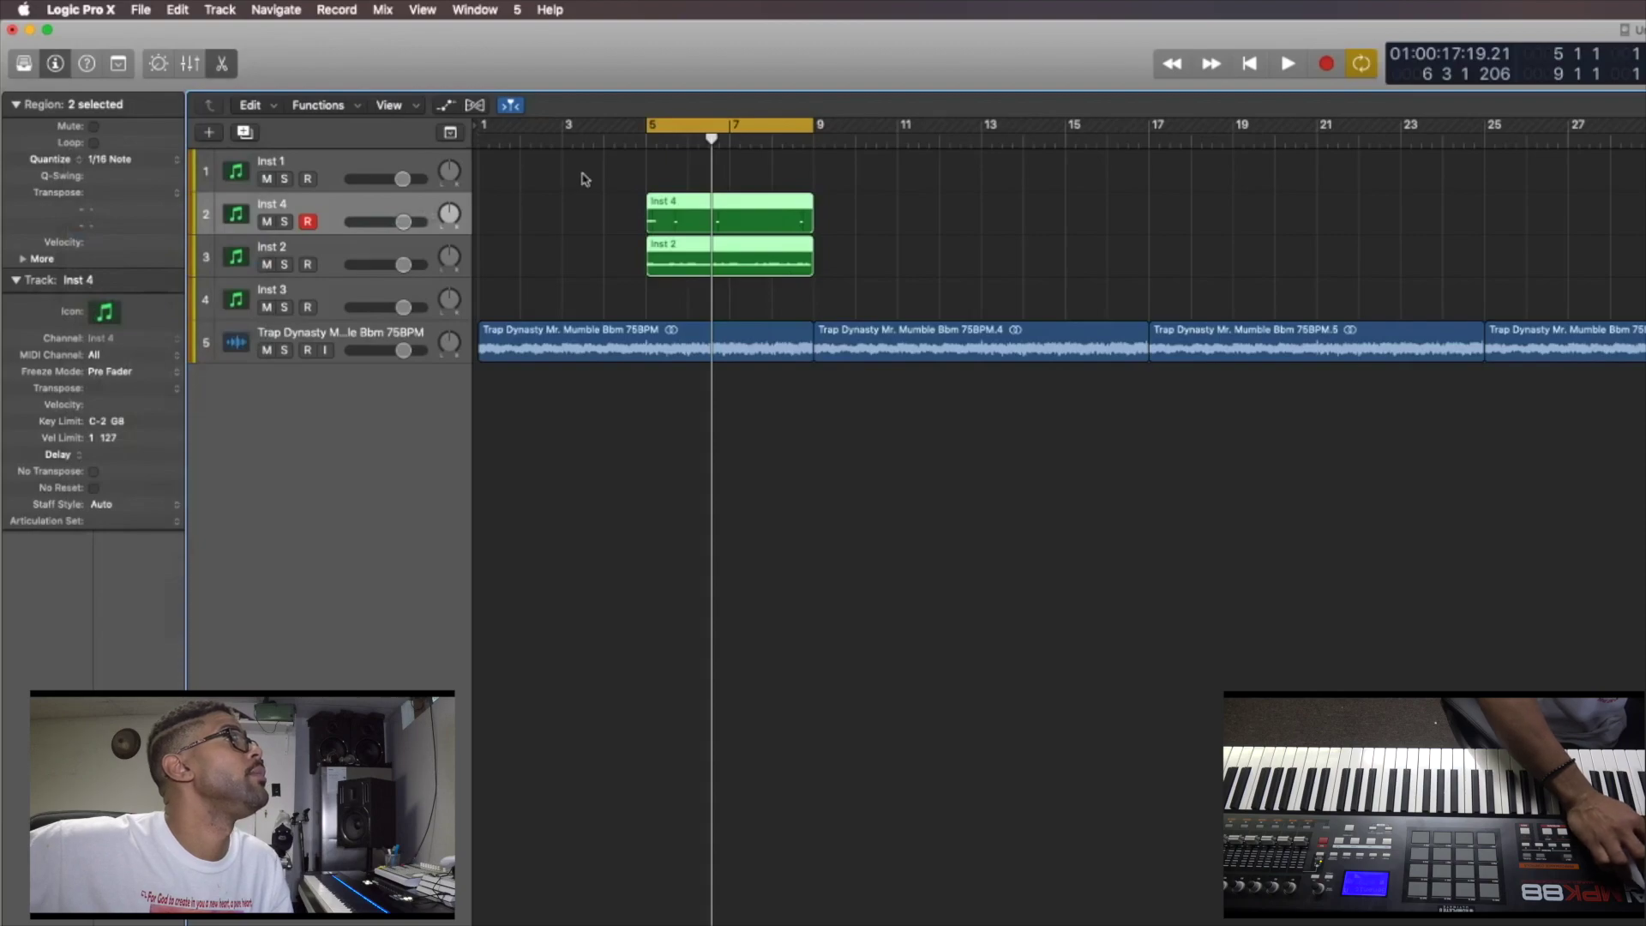
- Duplicate the Inst 4 and Inst 2 regions back to back, with copies starting at bars 9, 13, 17, 21 and 25
left_click_drag(613, 179, 751, 272)
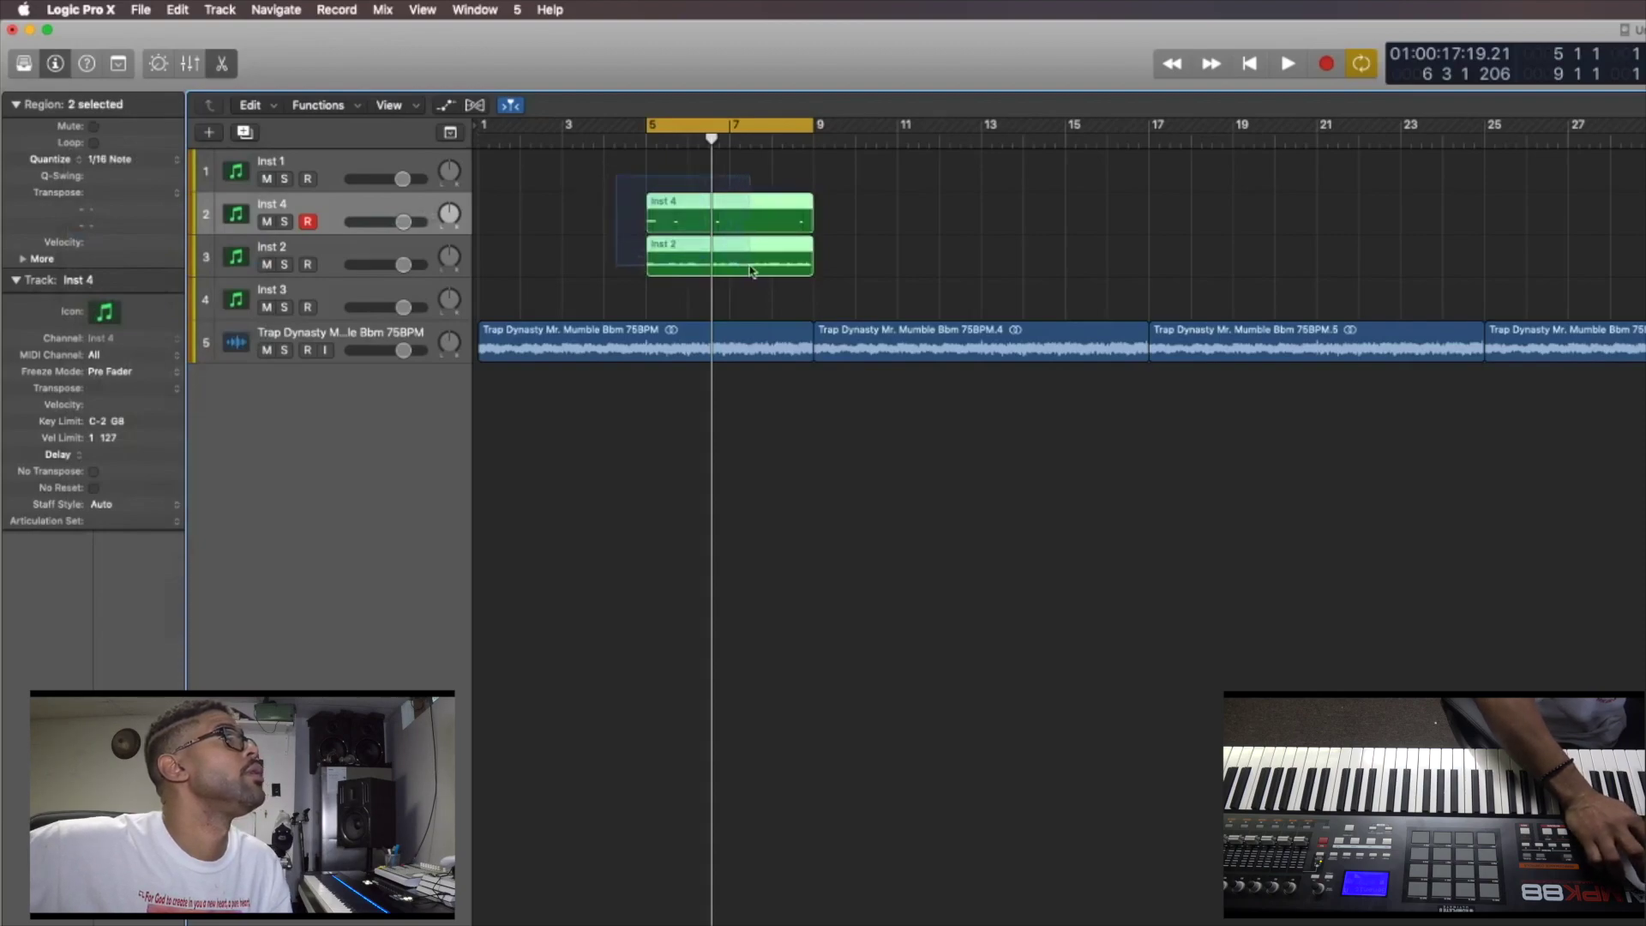
left_click_drag(681, 210, 1012, 214)
left_click_drag(1190, 210, 769, 268)
left_click_drag(773, 210, 1273, 221)
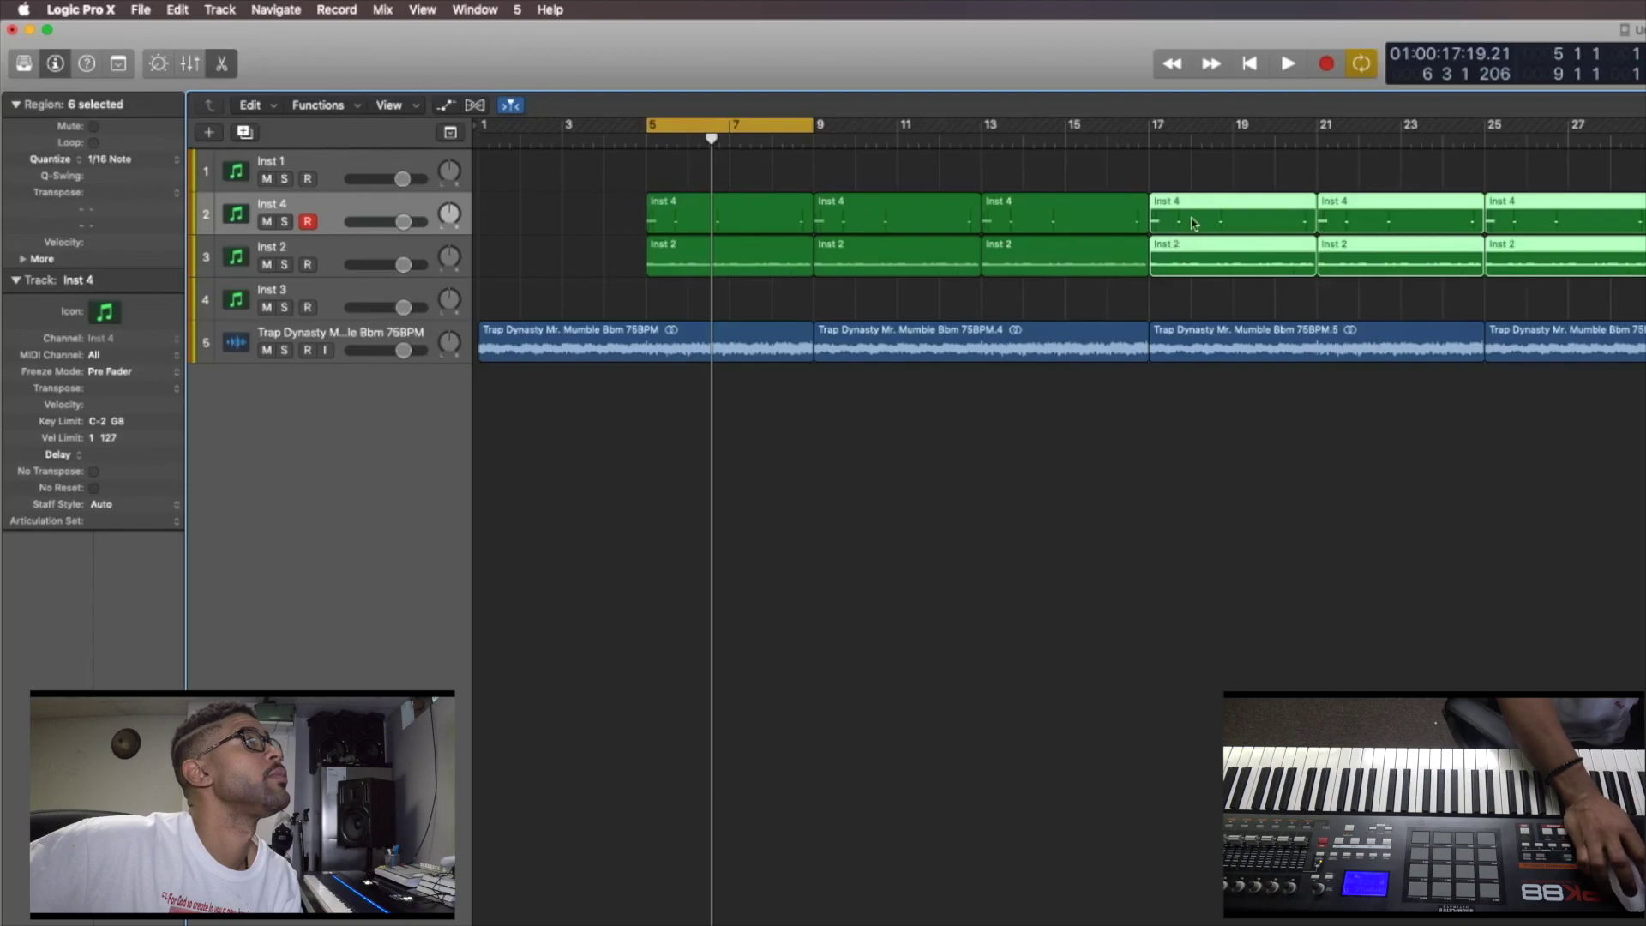
- Thin out the notes in the Inst 2 regions at bars 9 and 13, and shorten both bar-13 MIDI regions to end just before bar 17
left_click(961, 273)
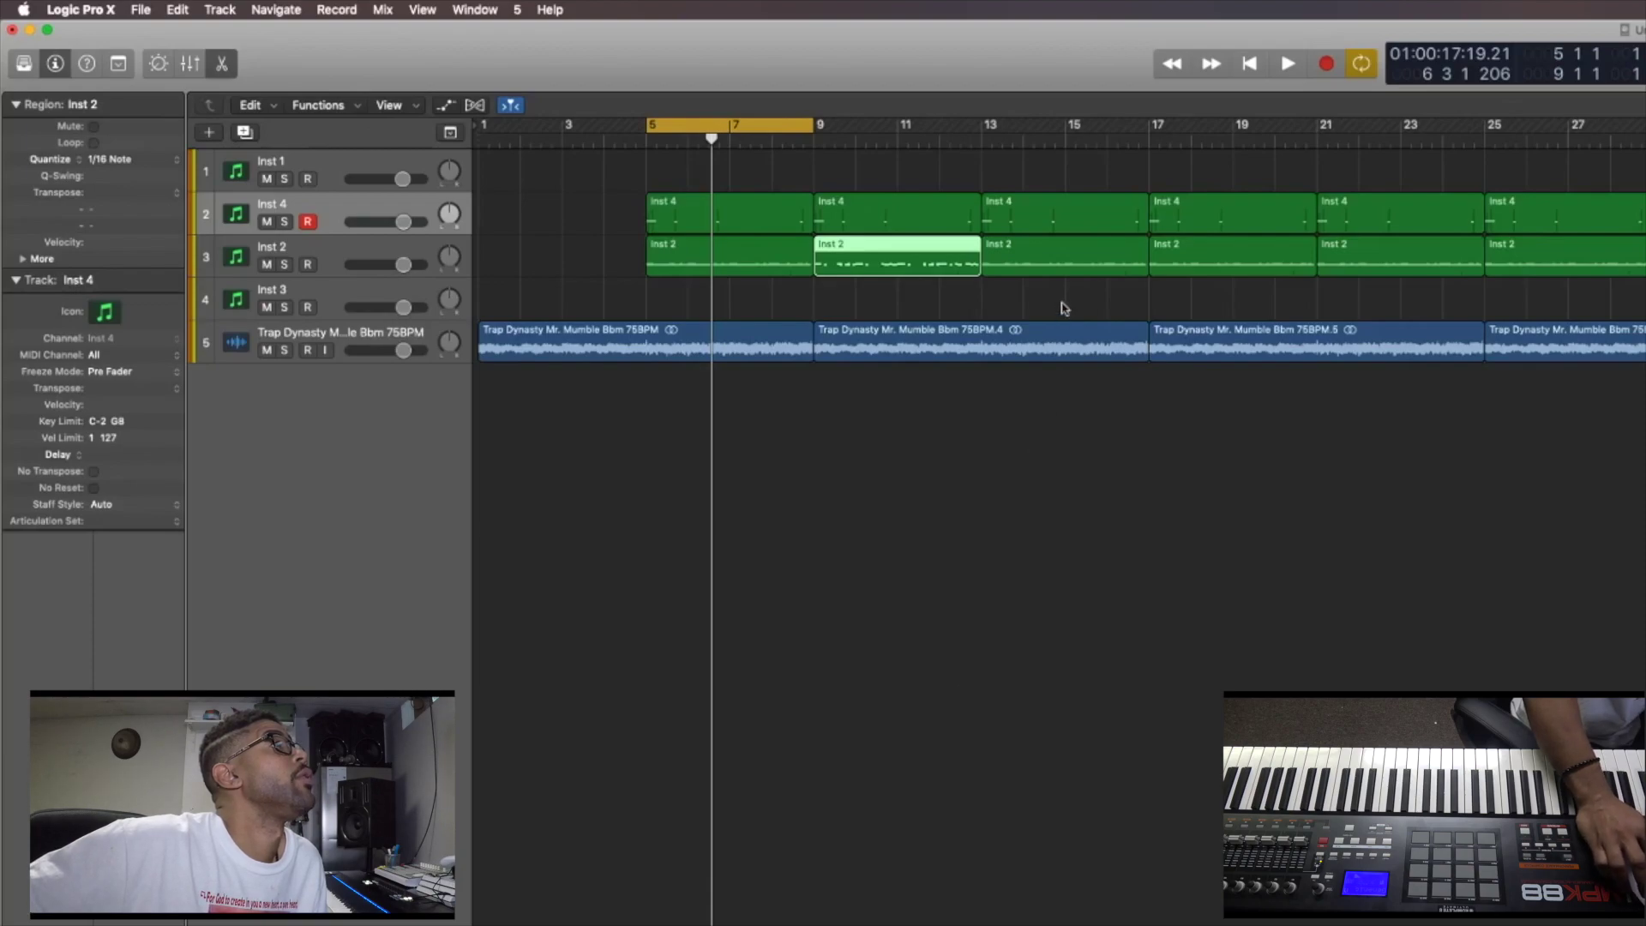
left_click(1068, 271)
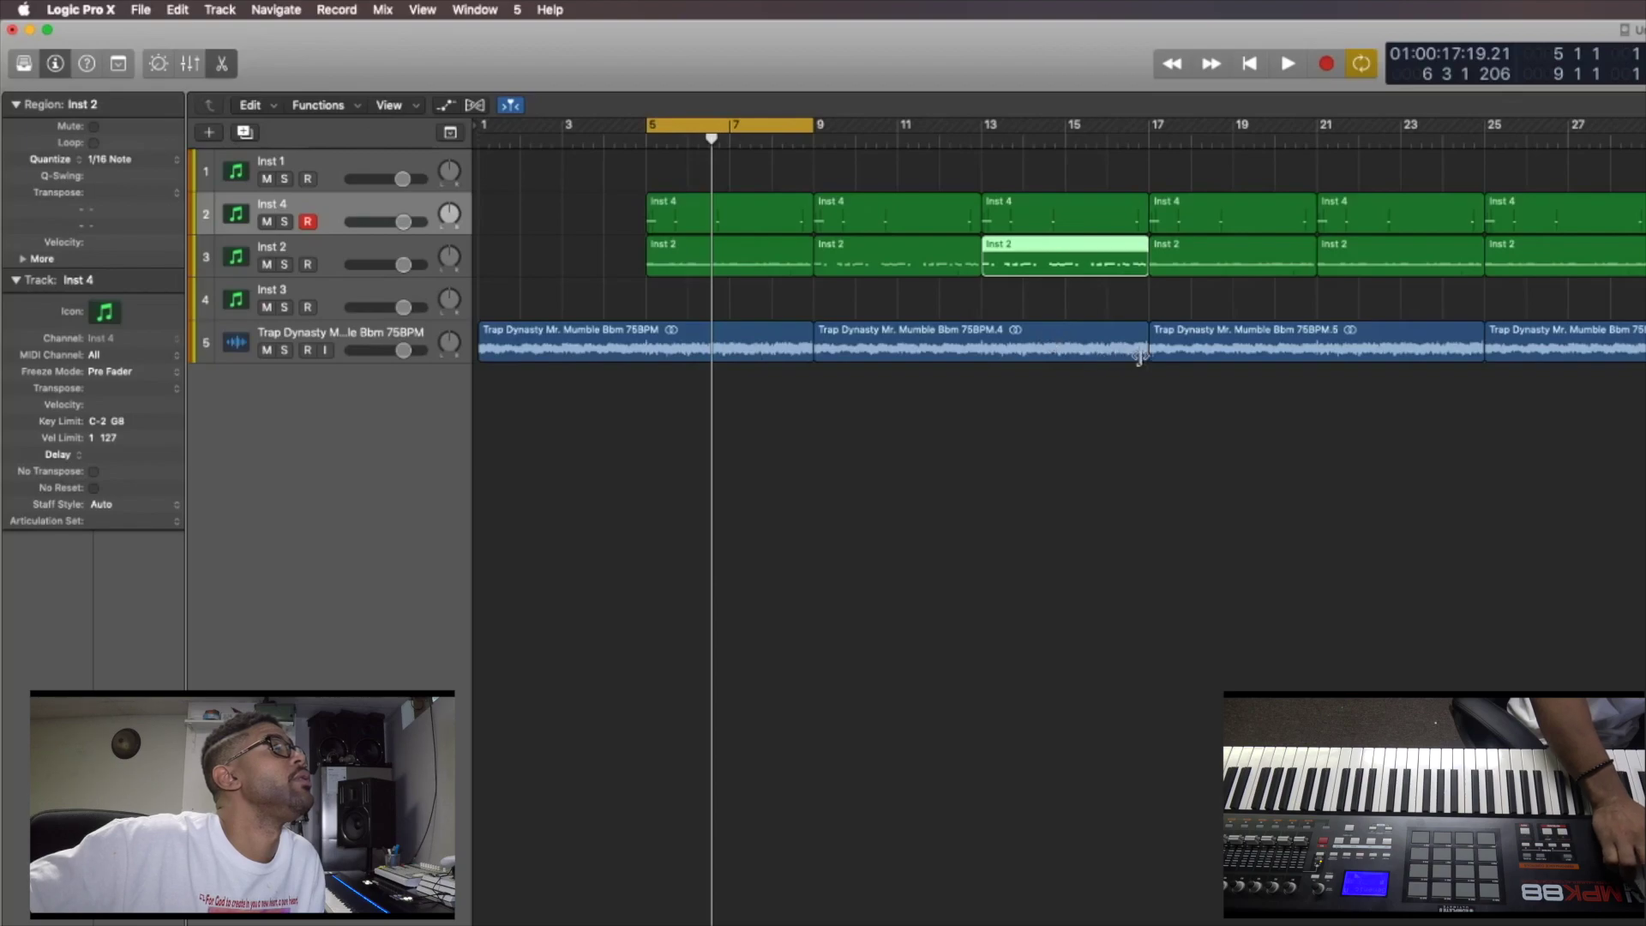
mouse_move(1140, 296)
left_mouse_down()
mouse_move(1138, 228)
mouse_move(1140, 279)
left_mouse_up()
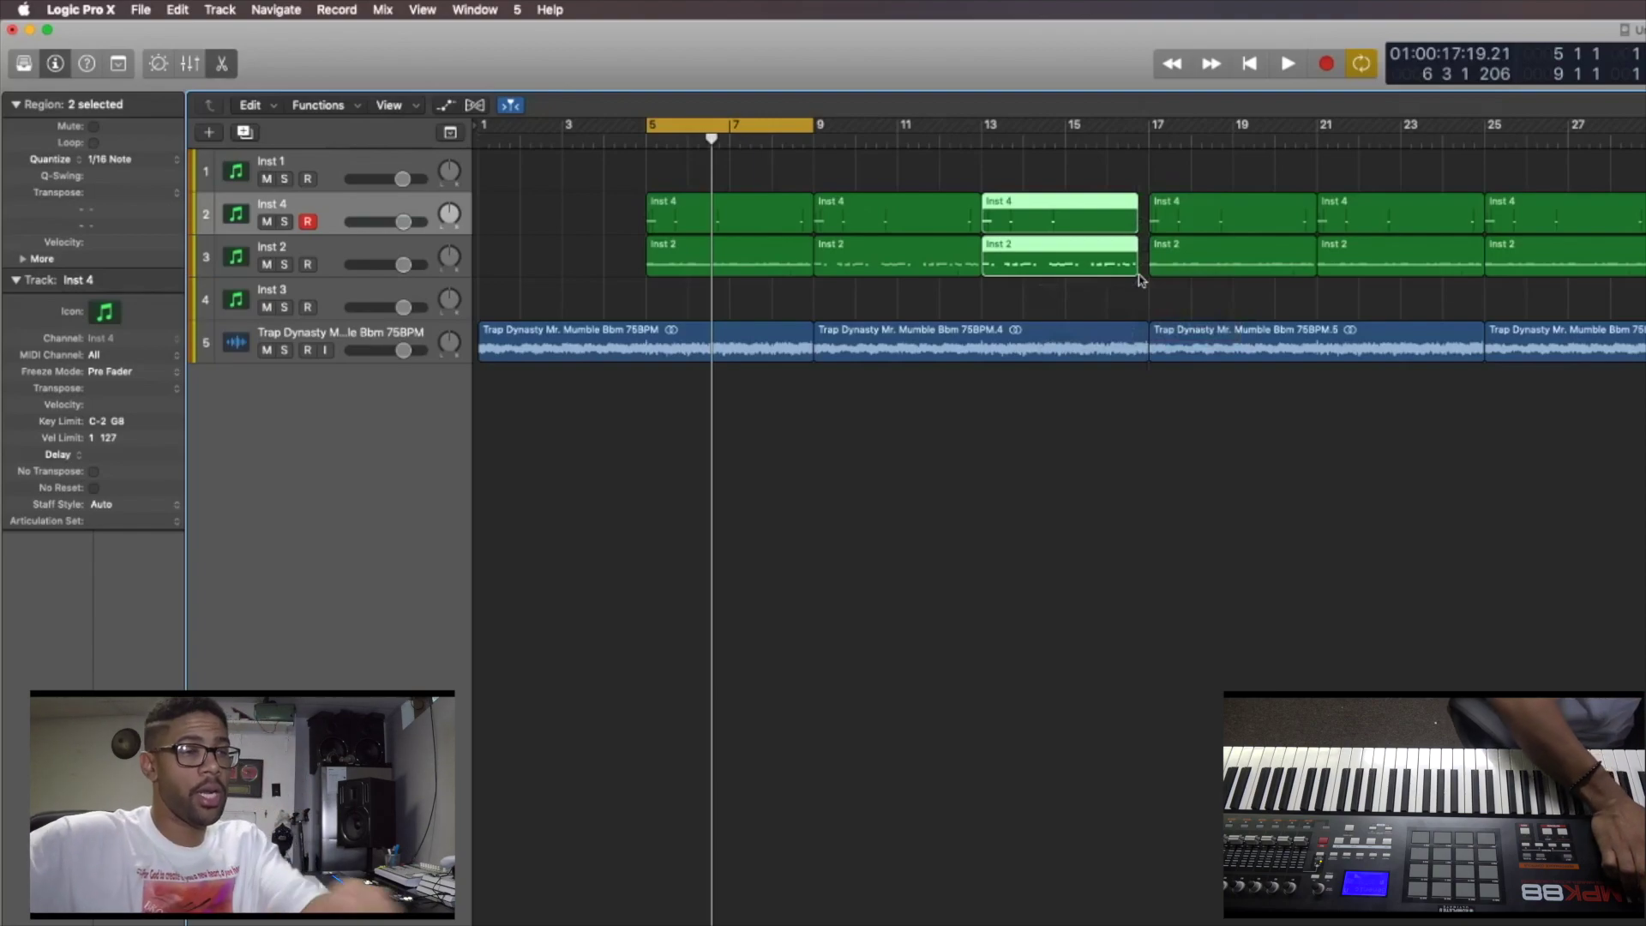
- Play back the arrangement from bar 5
key("Return")
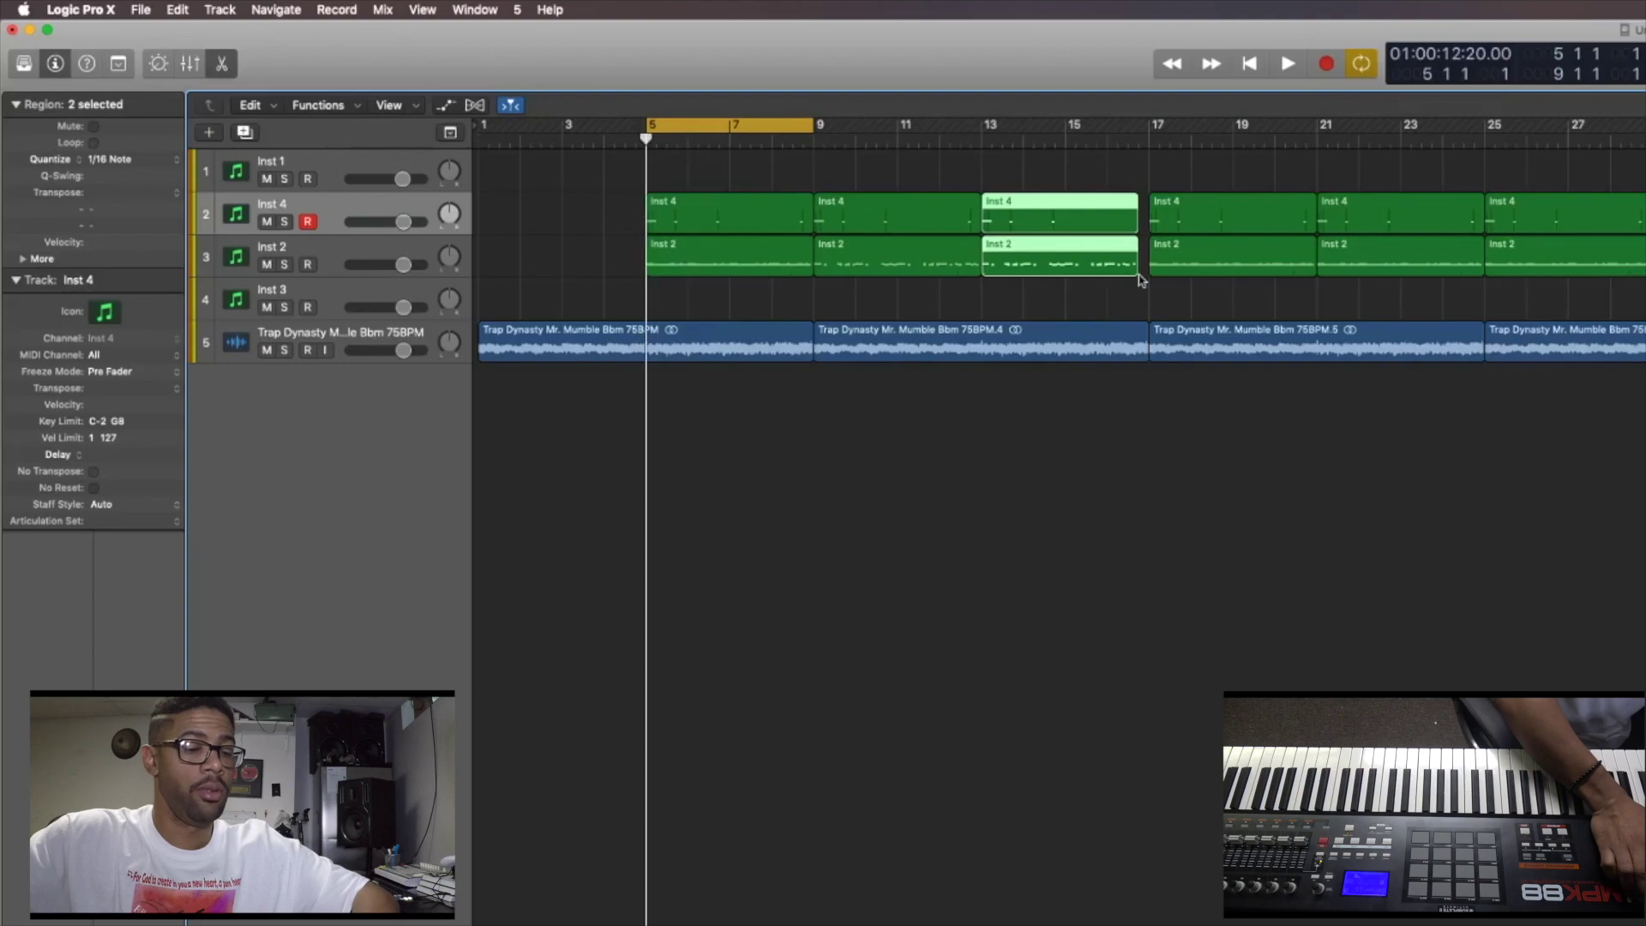
key("space")
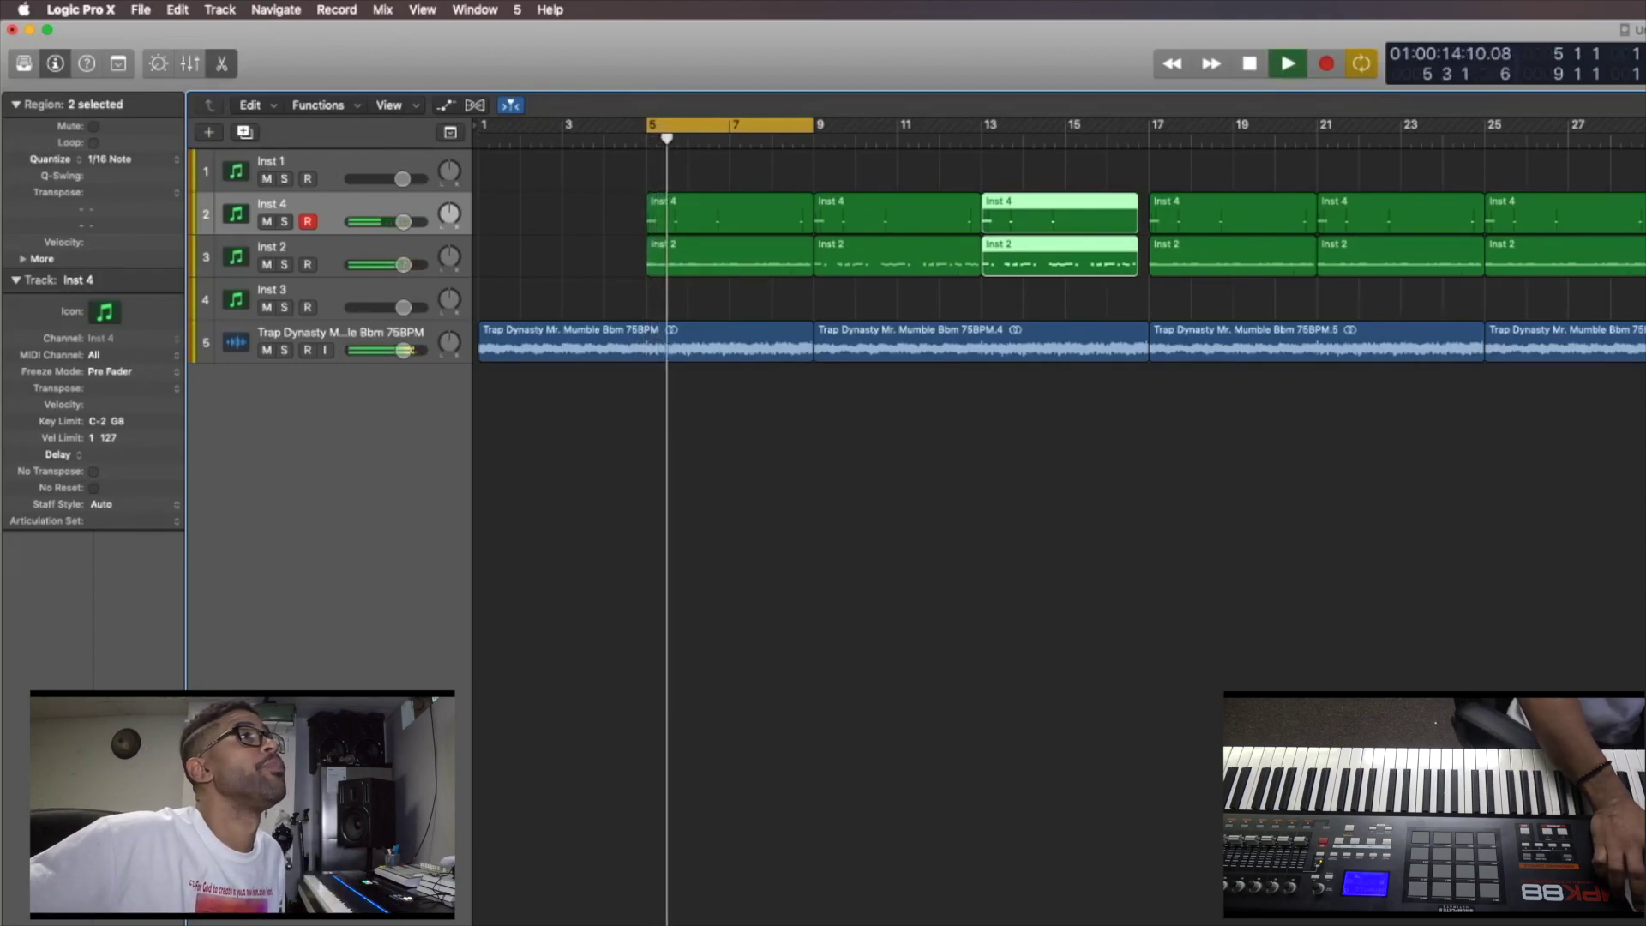
key("super+shift+a")
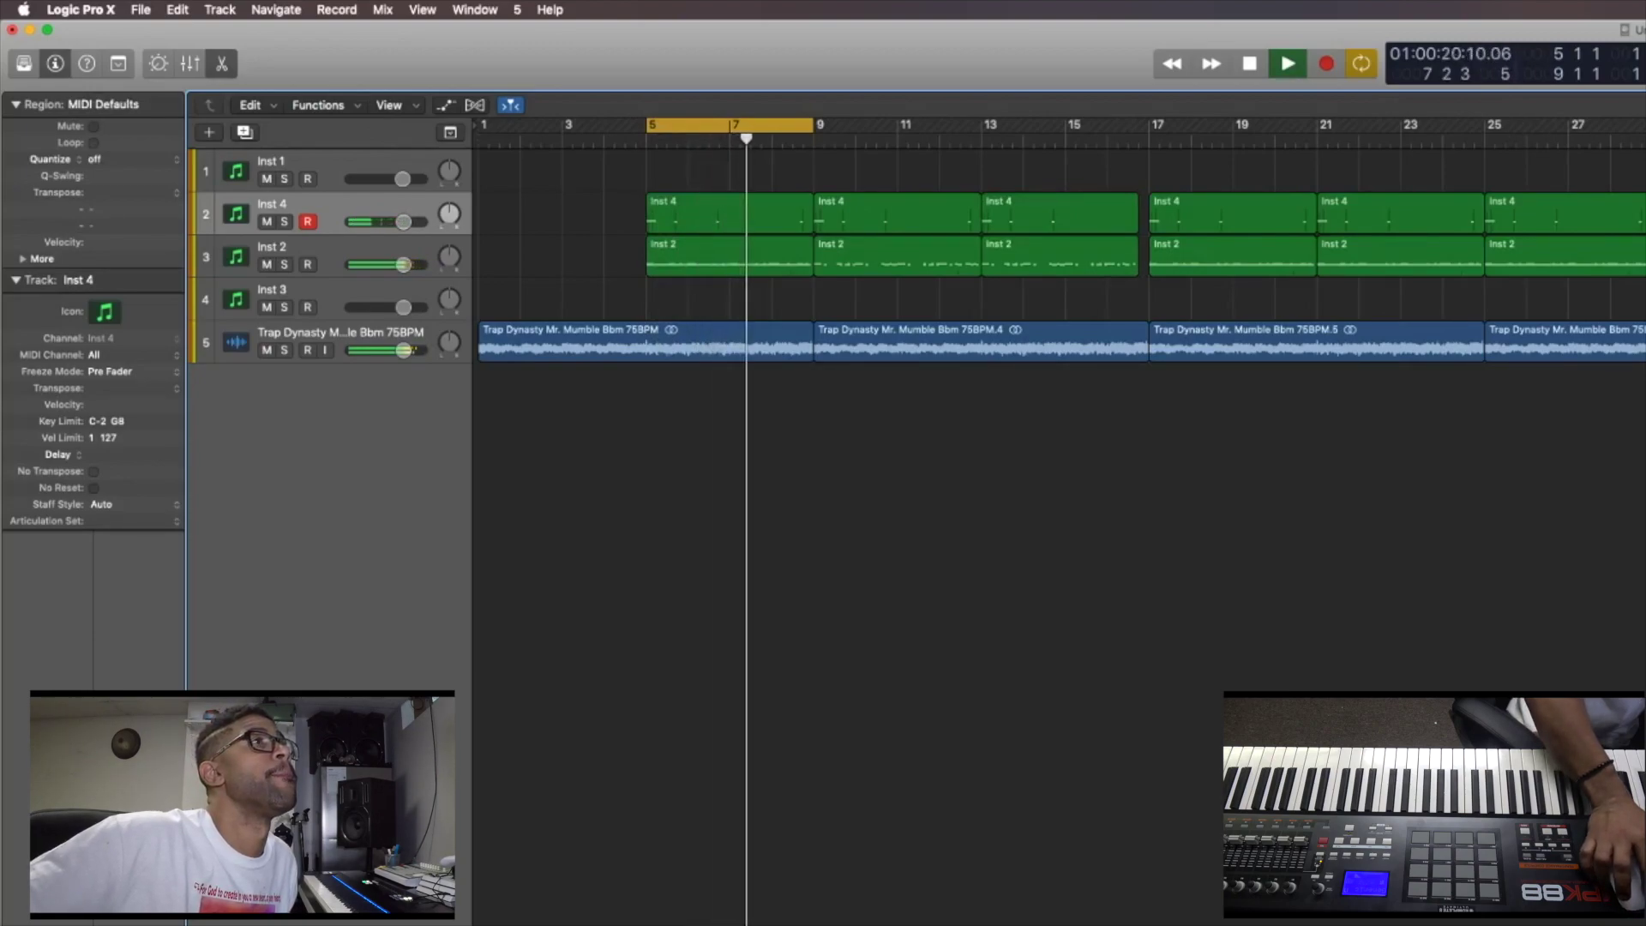
left_click(1564, 341)
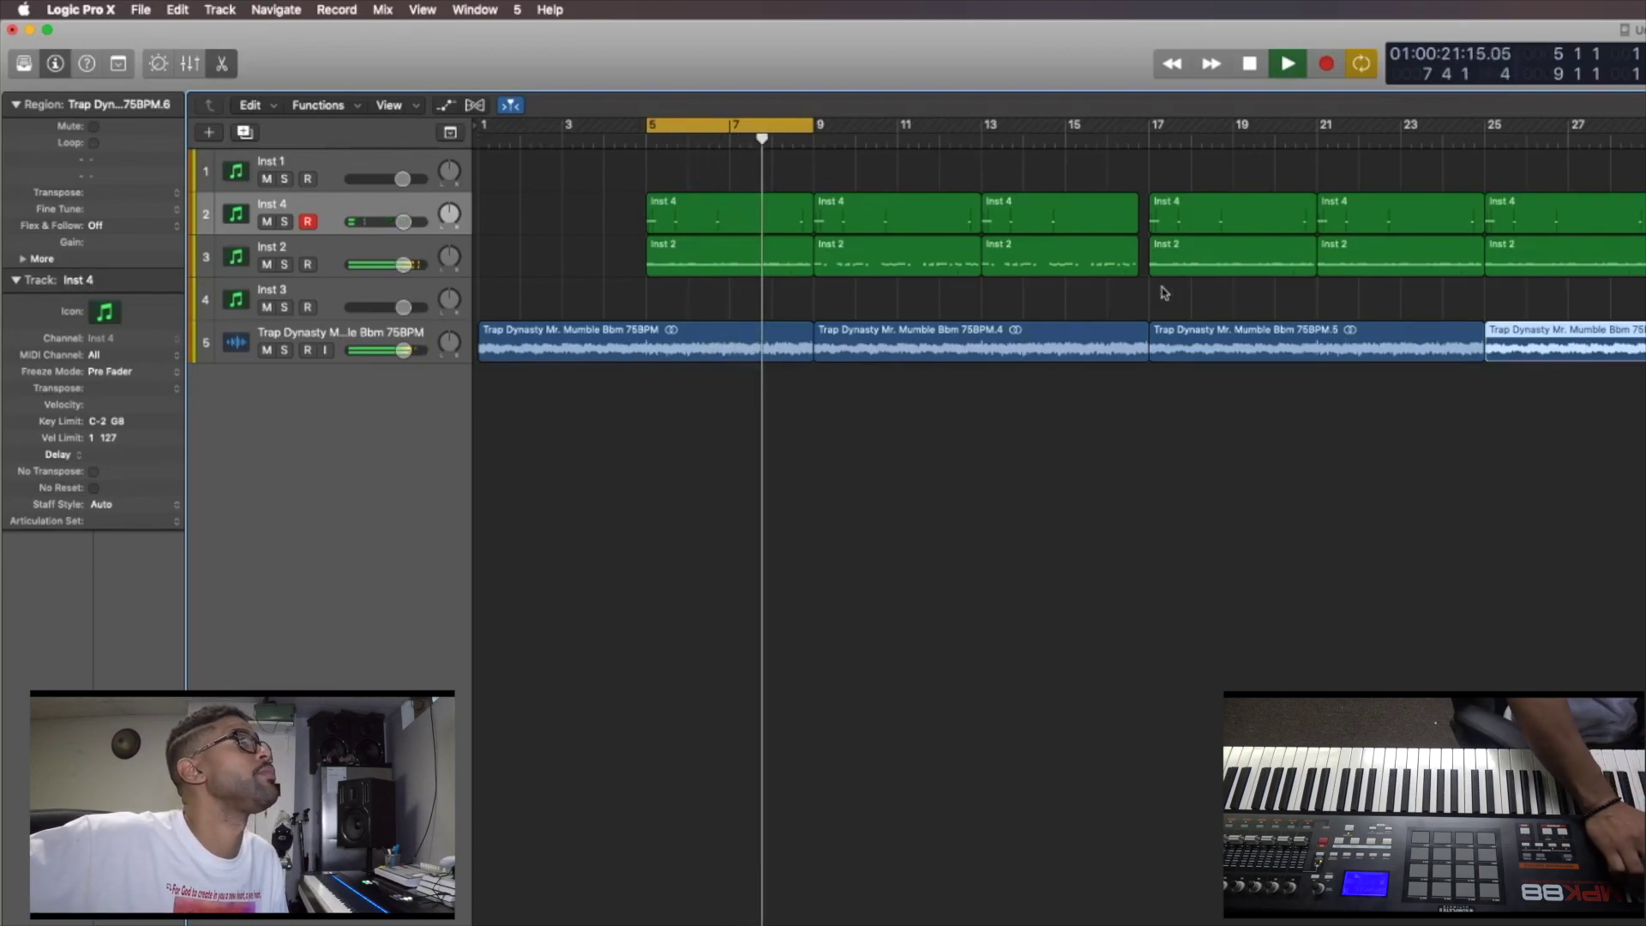
- Turn off cycle playback and delete the Inst 4 region at bar 9
left_click(949, 210)
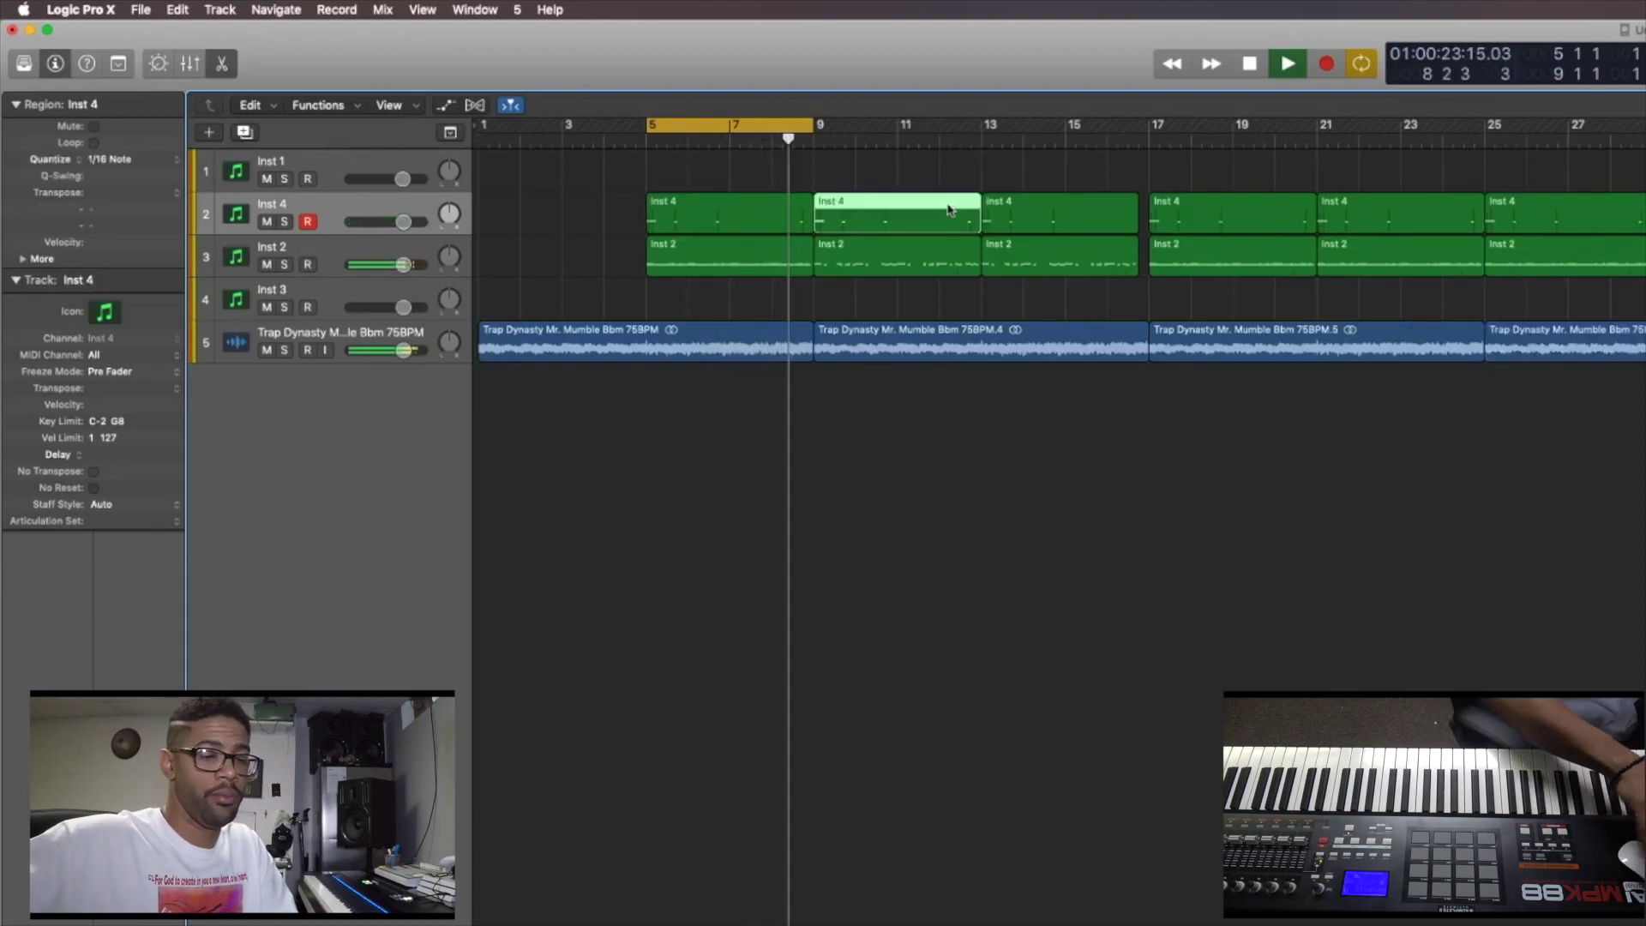
key("c")
key("Delete")
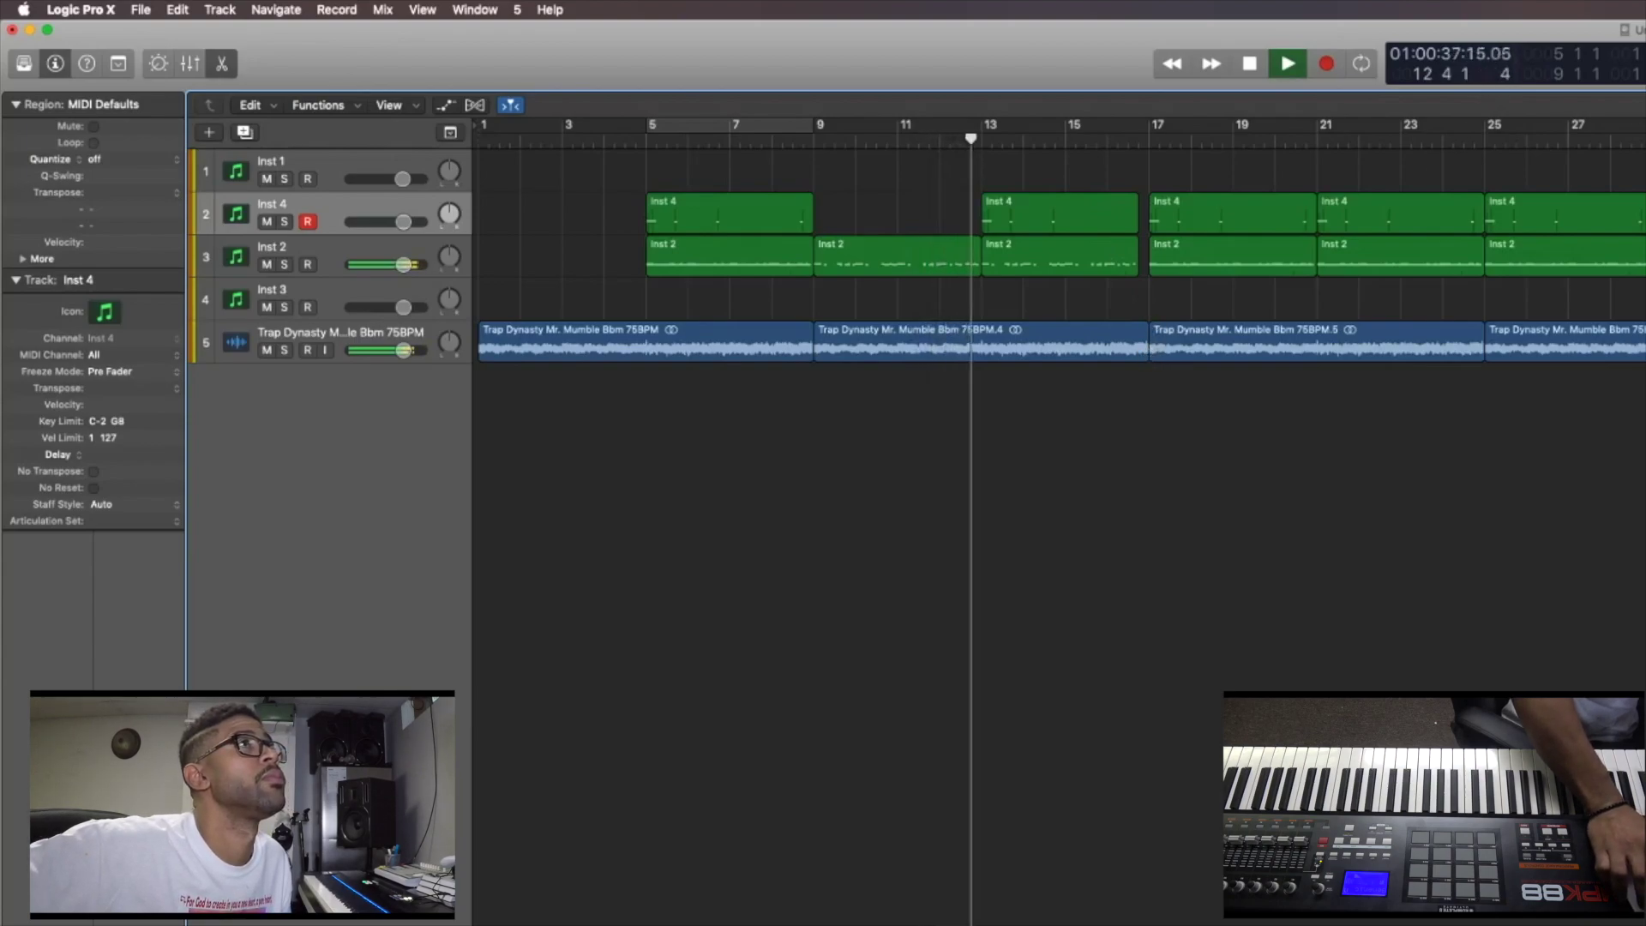
- Shorten the second Mr. Mumble audio region to end just before bar 17
left_click_drag(1145, 359, 1143, 363)
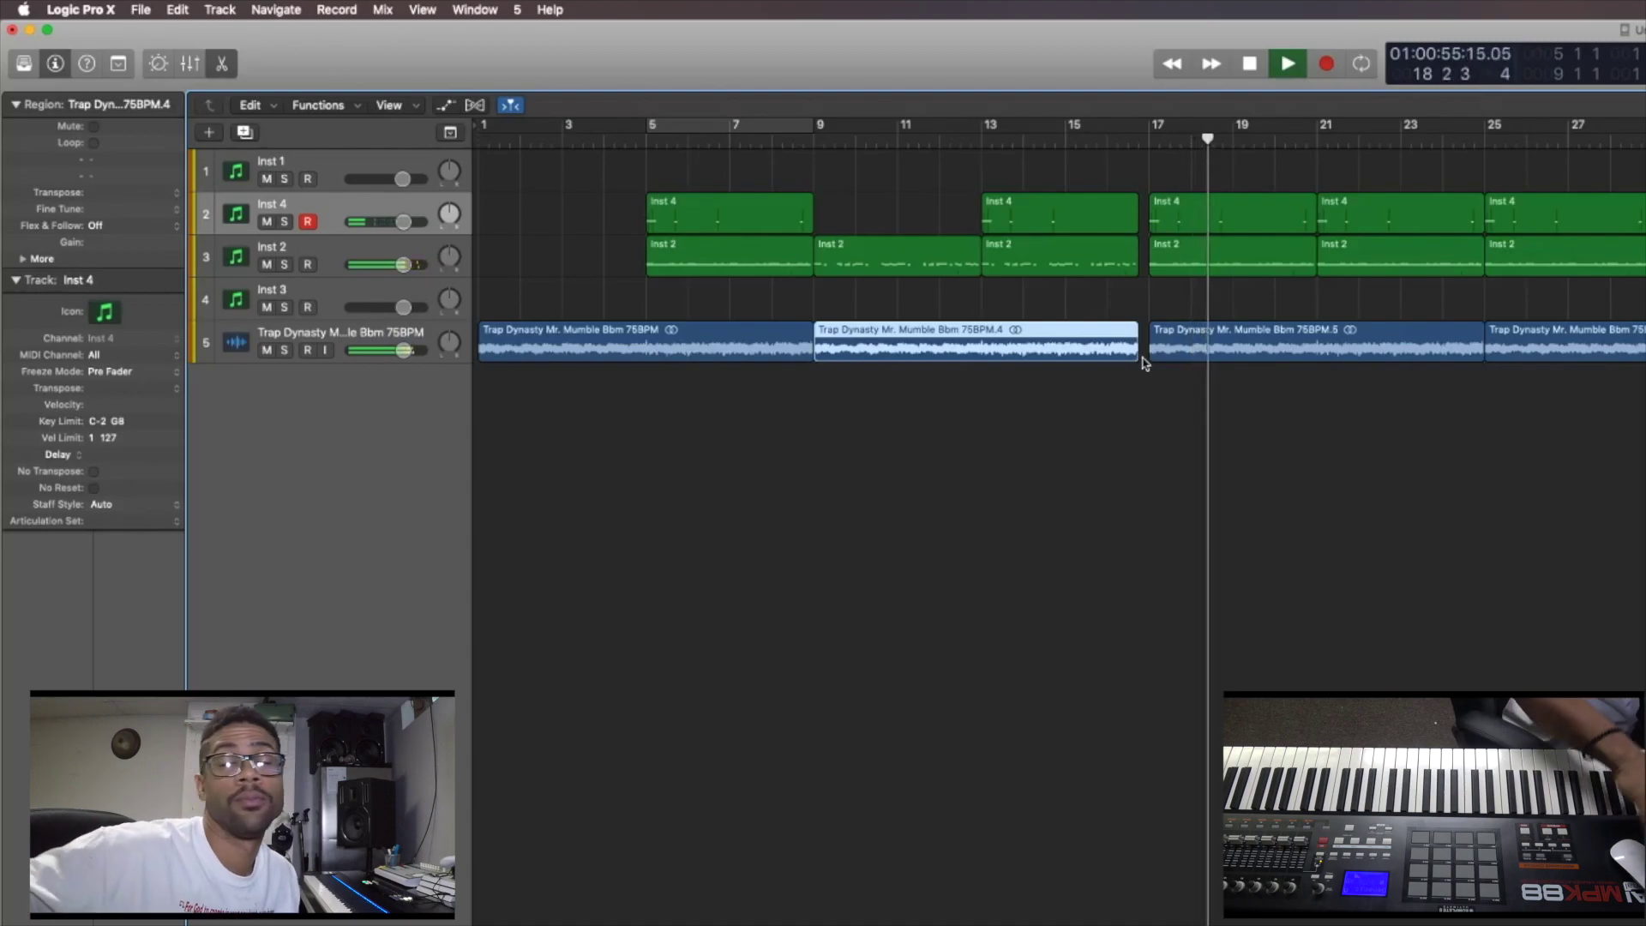
scroll(1142, 363, "right", 1)
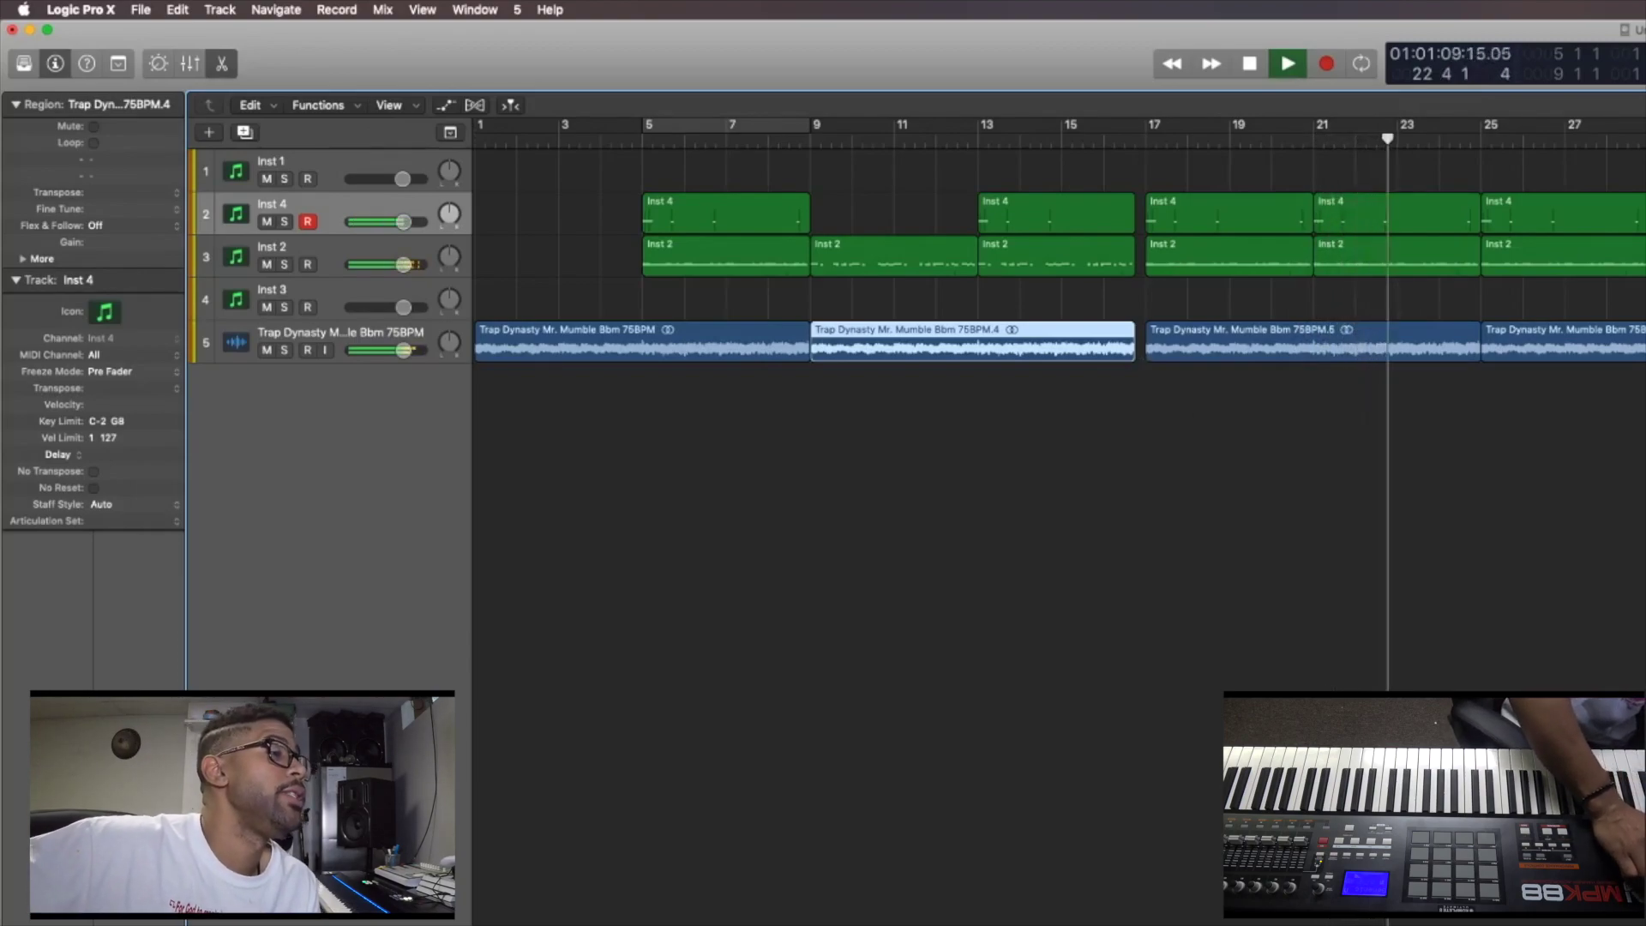
- Switch to Safari and return to the Trap Dynasty Vol. 1 pack's header on sounds.com
key("super+Tab")
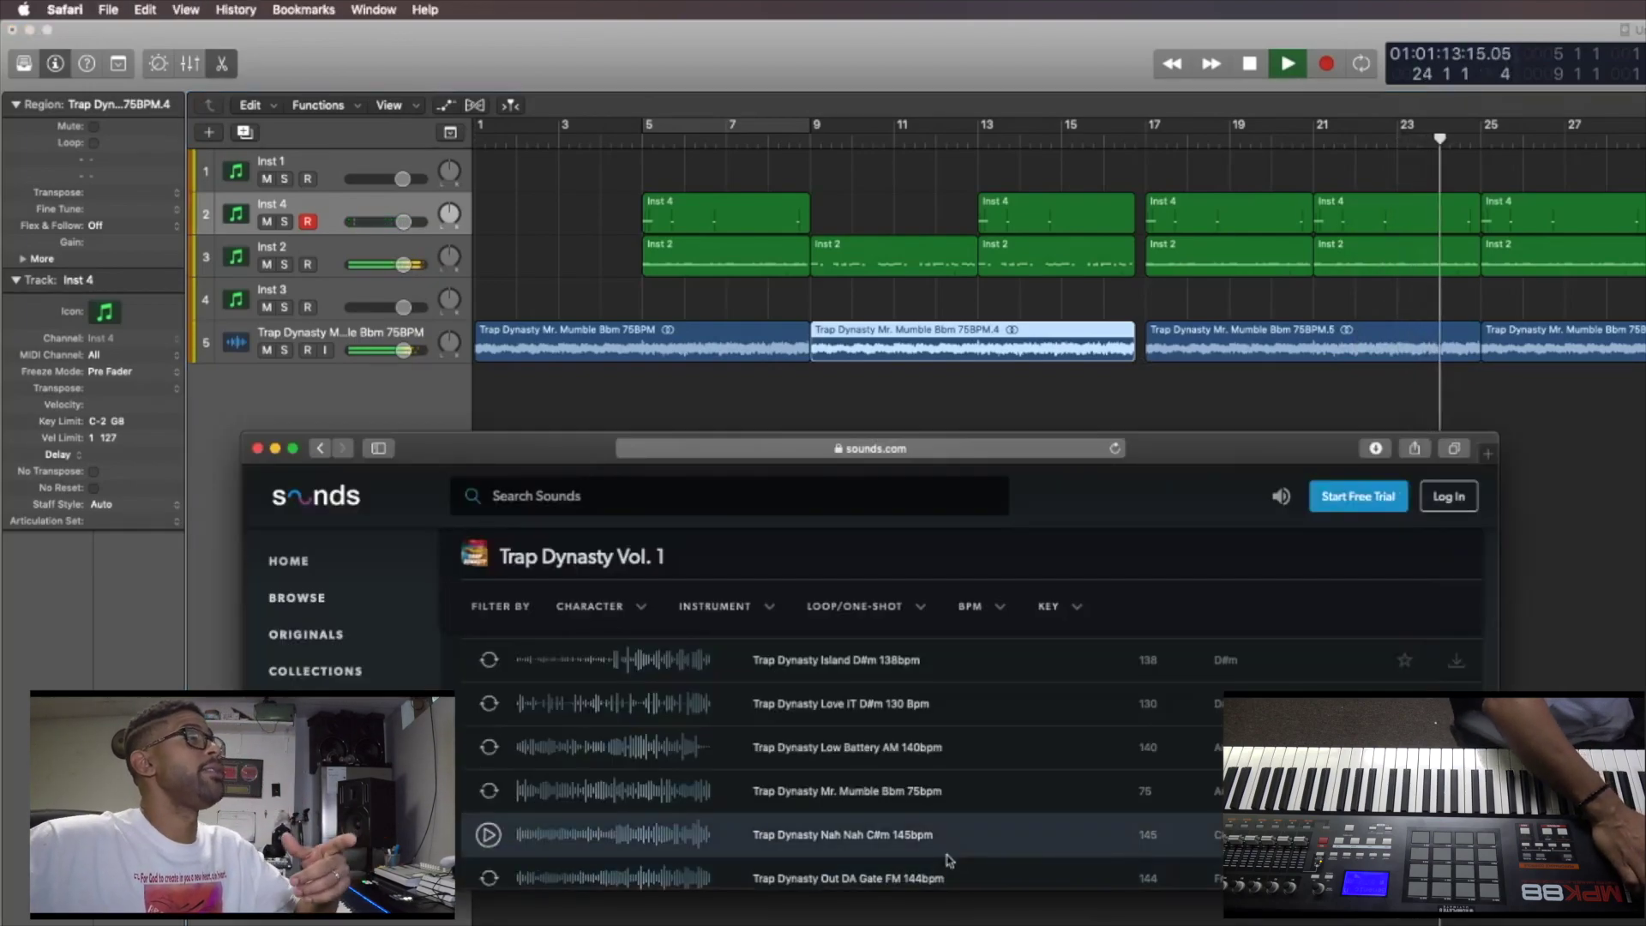
scroll(950, 860, "up", 5)
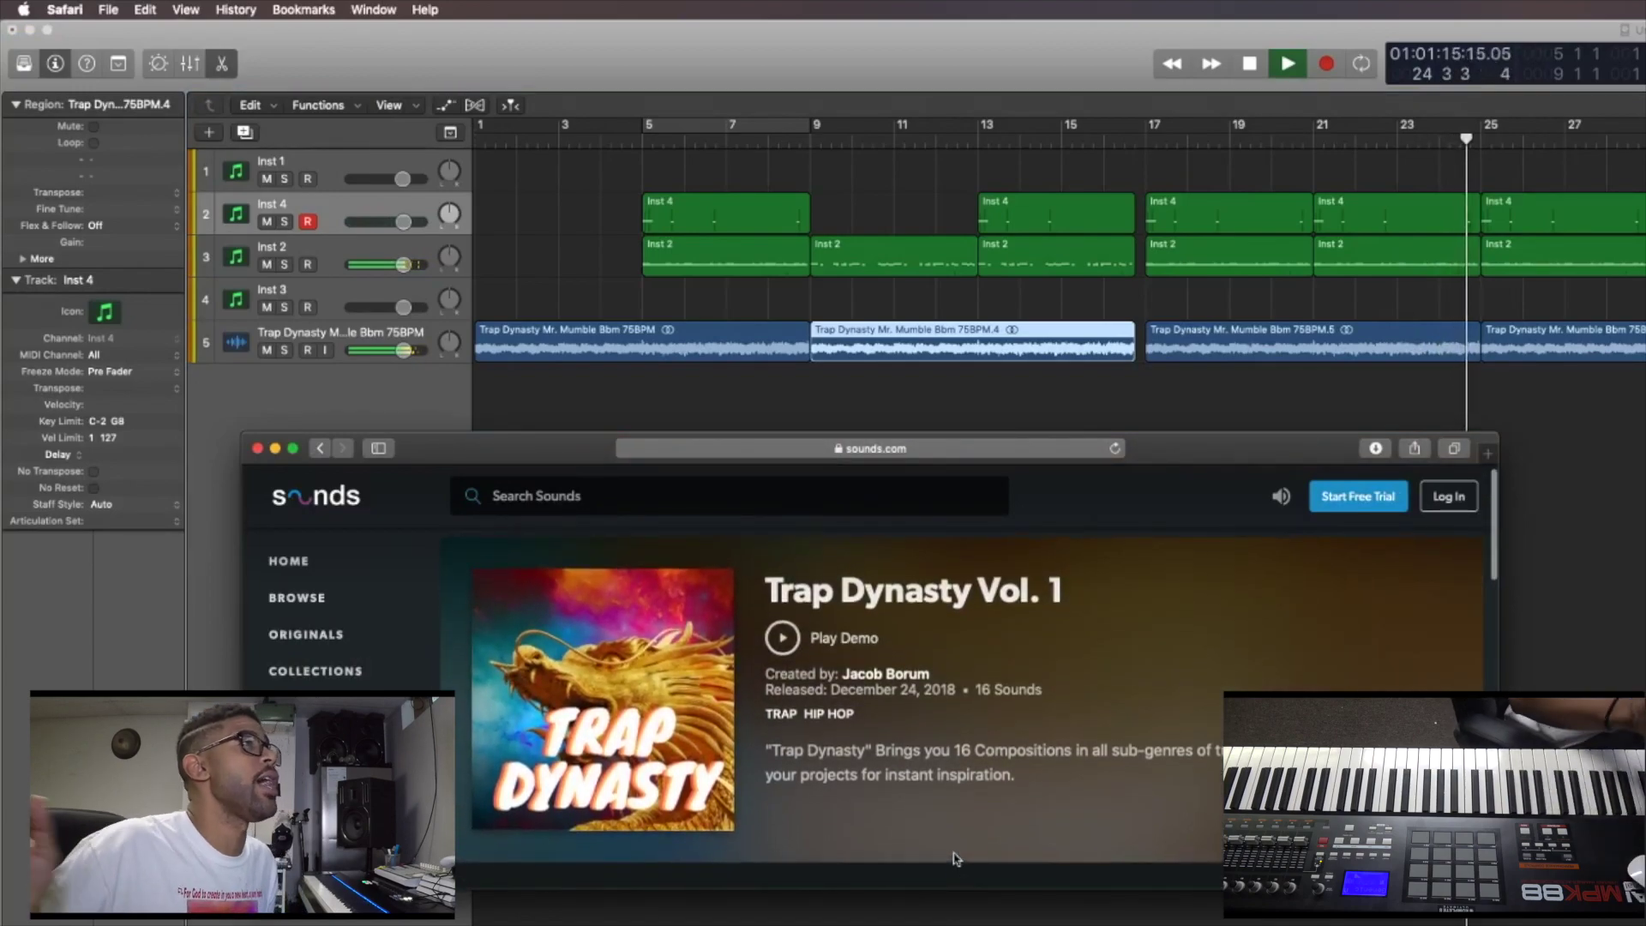